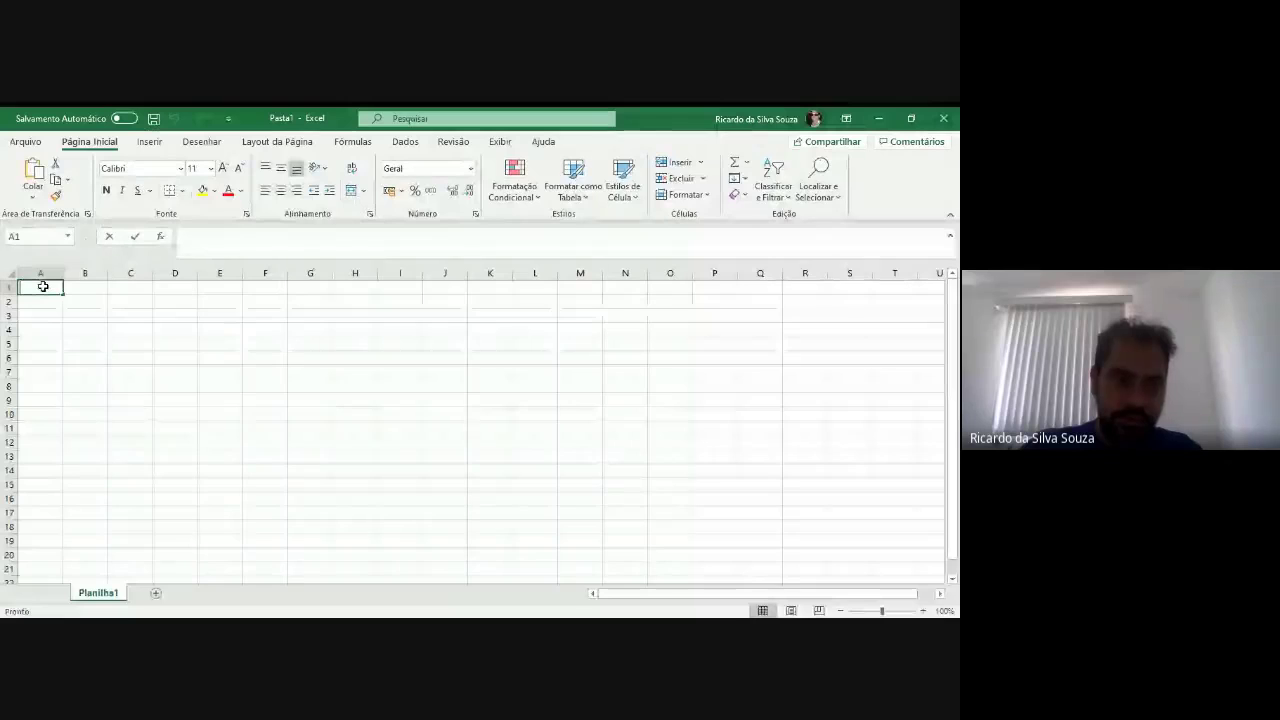
Step: Enter the column headers Consumo in A1 and Renda in B1
type("Cco")
key("BackSpace")
key("BackSpace")
key("BackSpace")
type("CN")
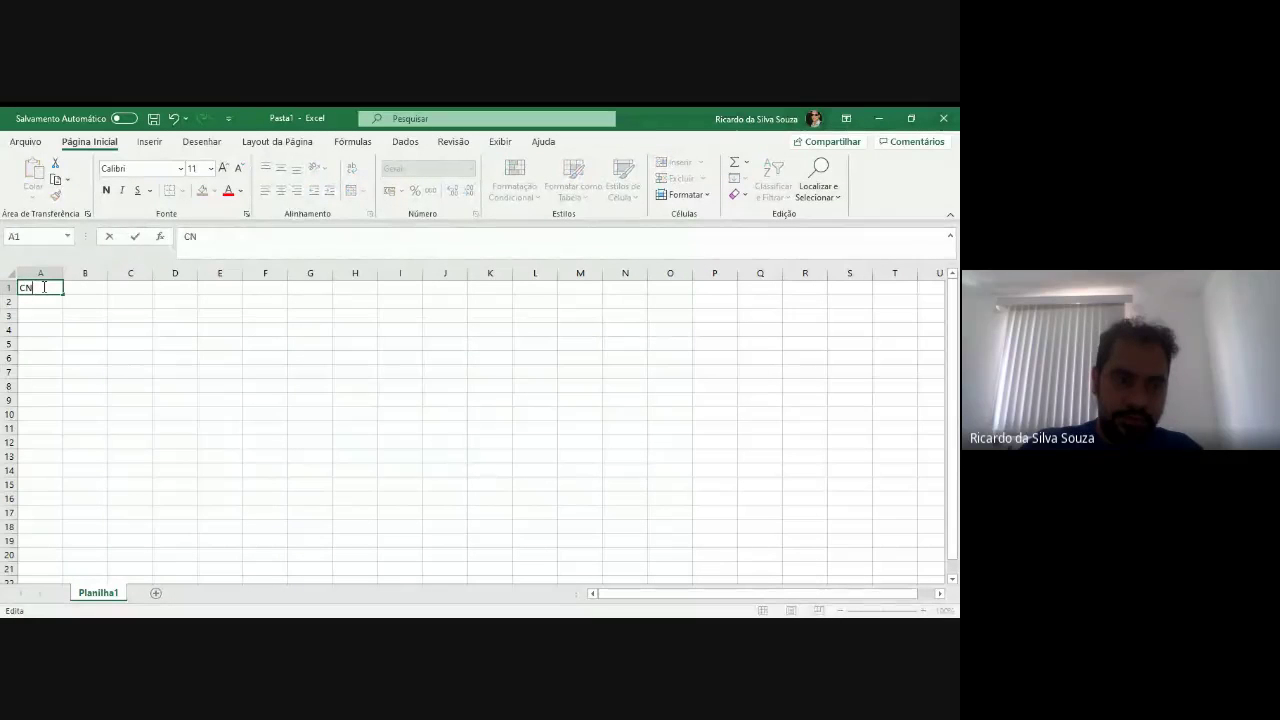
type("nsumo")
key("Tab")
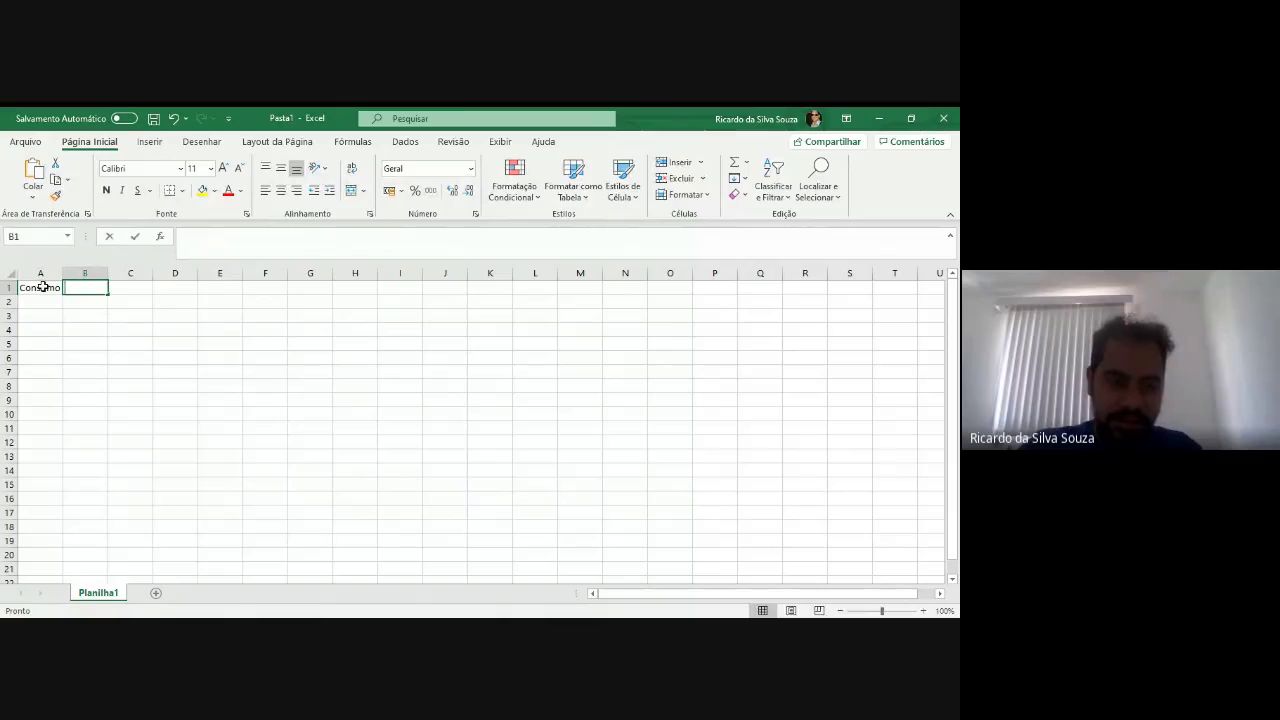
type("Renda")
key("Return")
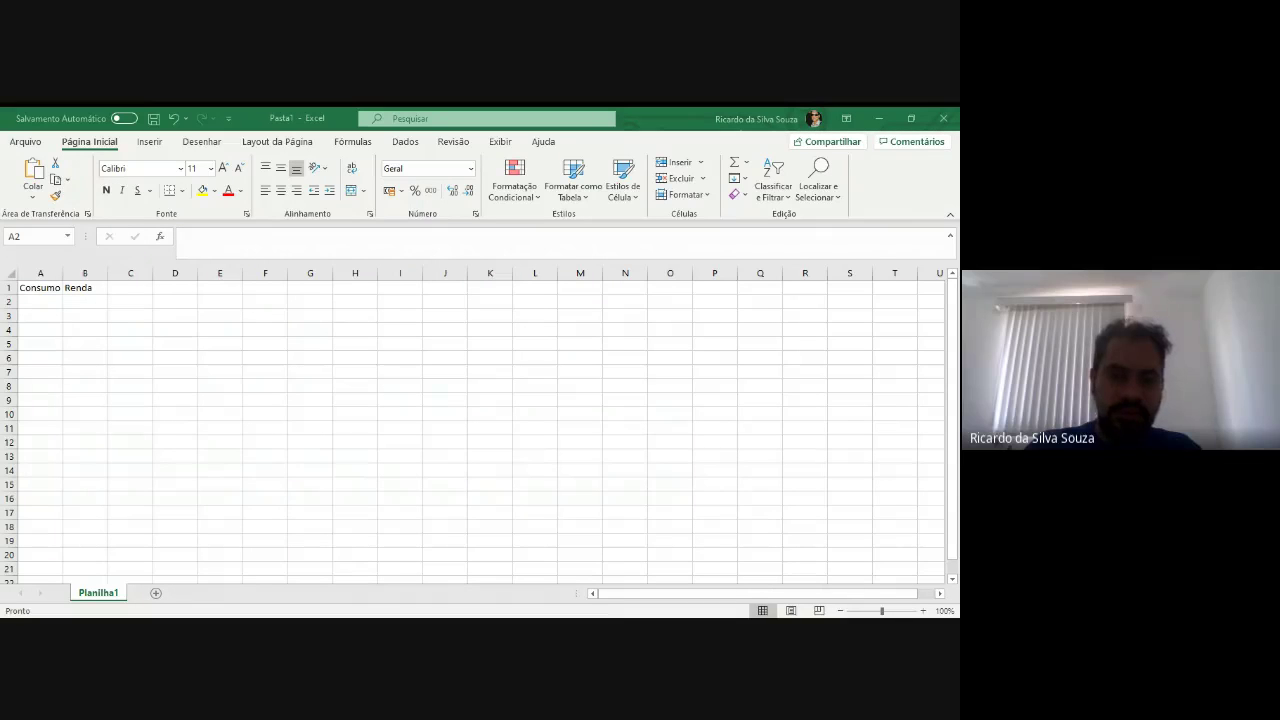
Step: Enter the first data row below the headers, with Consumo 70 and Renda 80
left_click(43, 298)
type("70")
key("Tab")
type("80")
Step: Move the Consumo and Renda headers with their first row of values from A1:B2 to B1:C2
left_click_drag(32, 286, 62, 317)
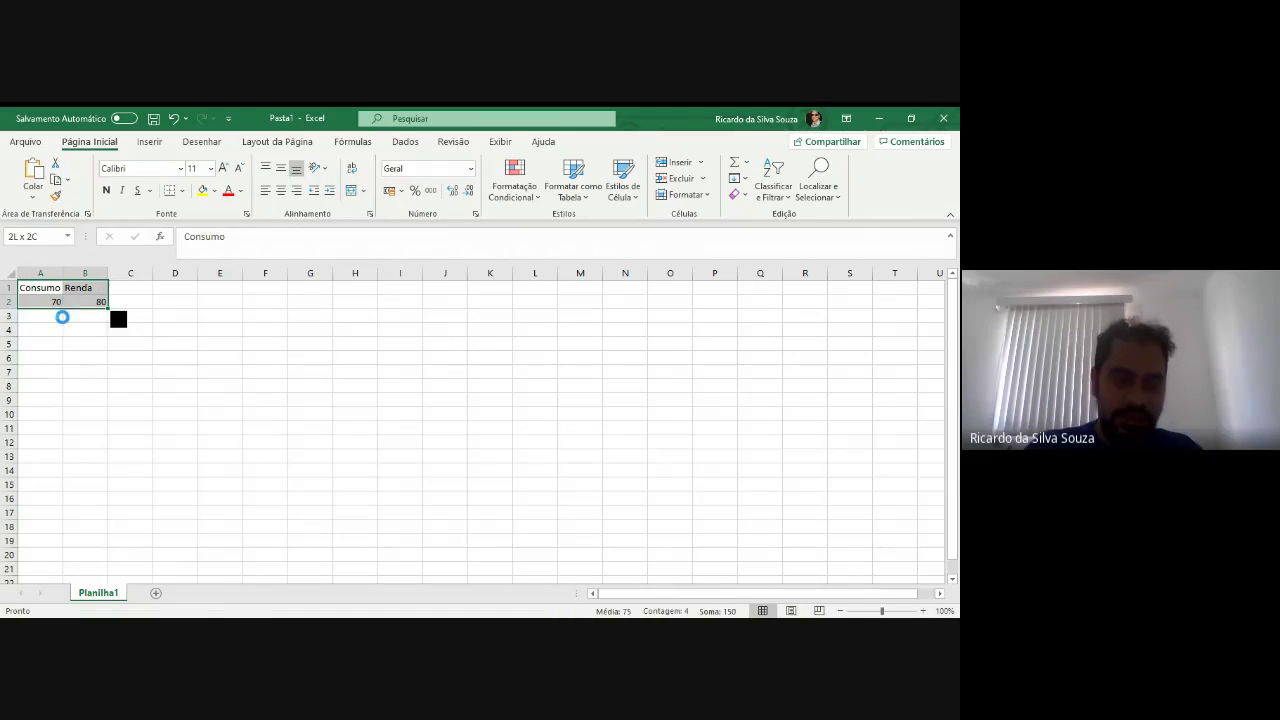
key("ctrl+c")
key("Right")
key("Right")
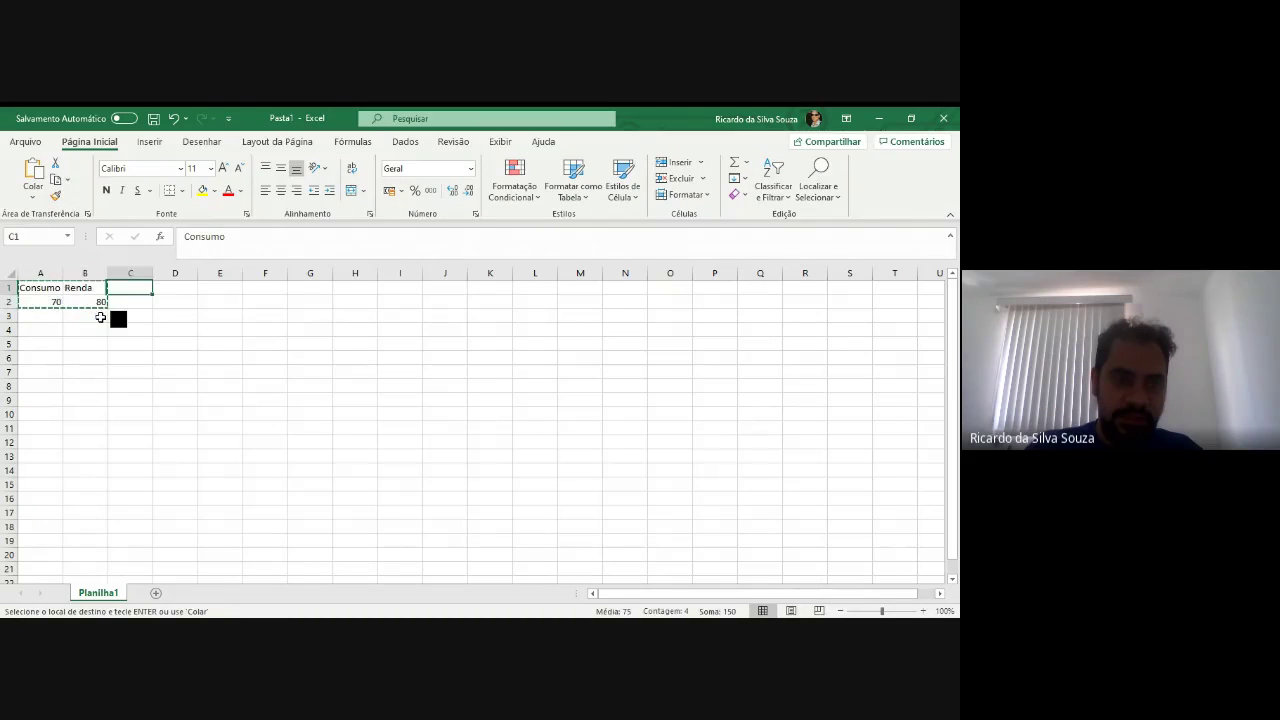
left_click(86, 287)
double_click(86, 287)
key("shift+Right")
key("shift+Down")
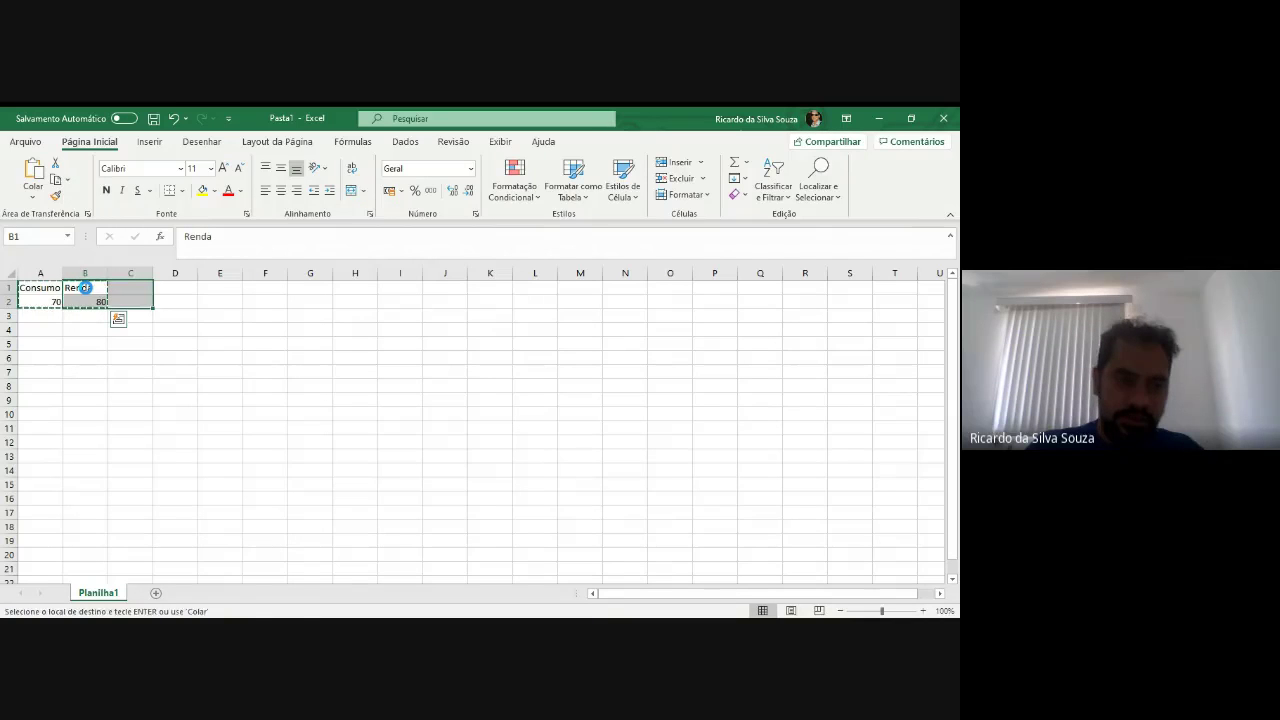
key("Escape")
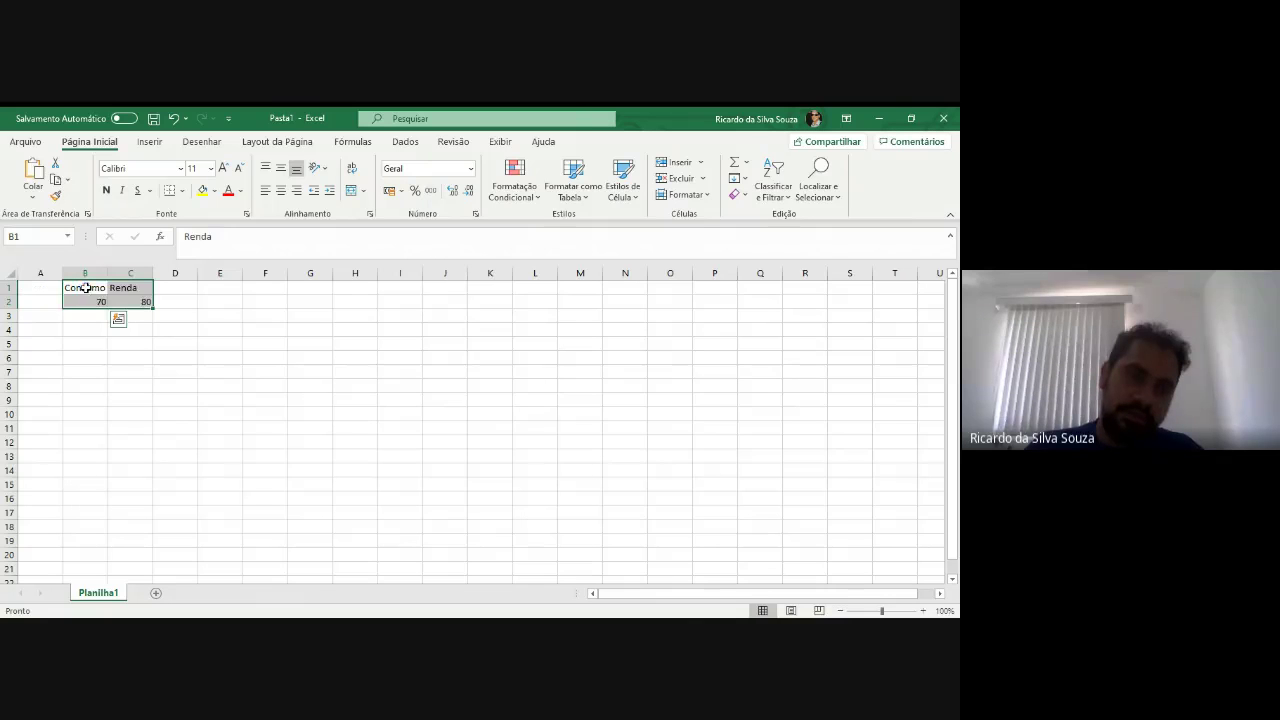
Step: Add the header Ano in A1 and number the years 1 to 10 in A2:A11
left_click(47, 287)
type("Ano")
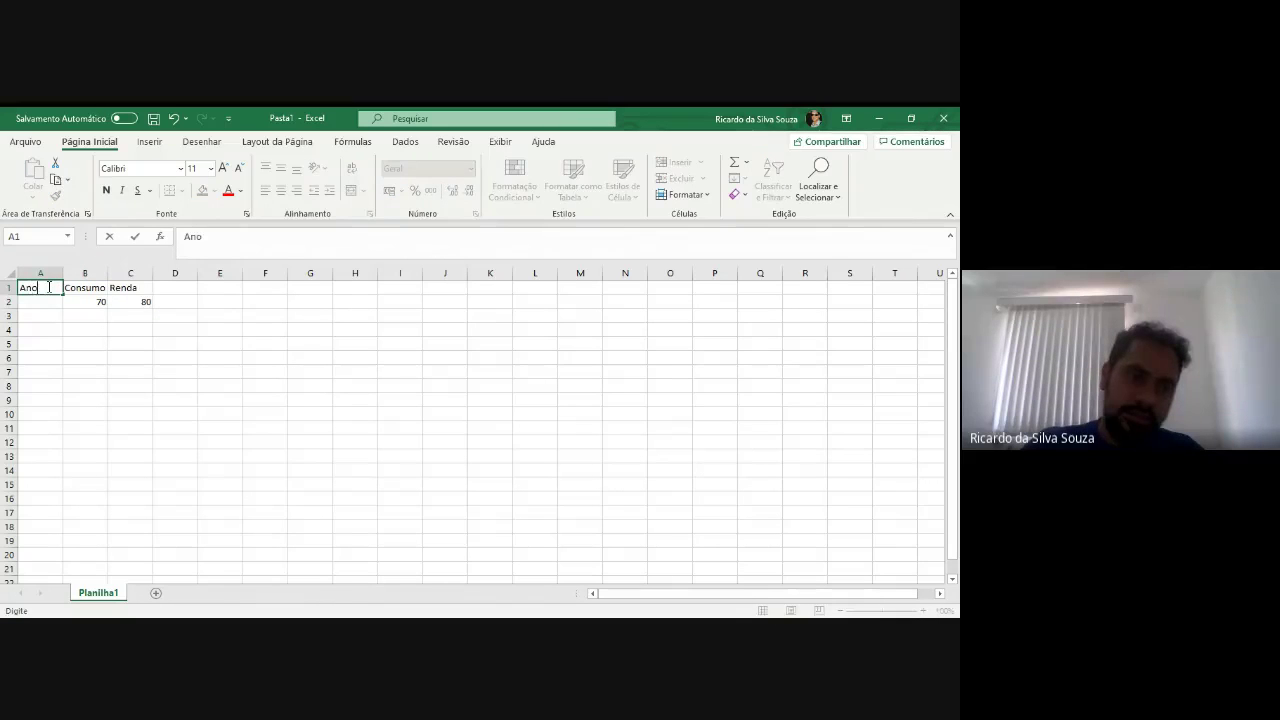
key("Return")
type("1")
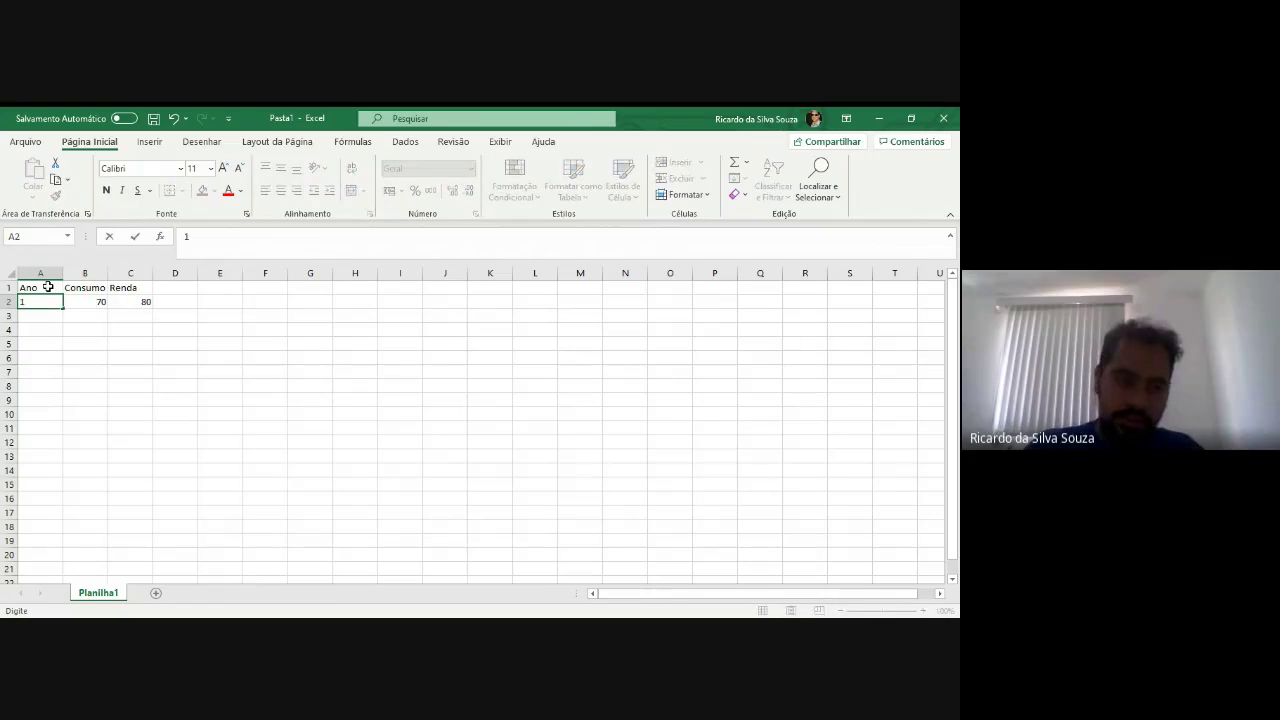
key("Return")
type("2")
key("Return")
type("3")
key("ctrl+Return")
key("Return")
type("4")
key("Return")
type("5")
key("Return")
type("6")
key("Return")
type("7")
key("Return")
type("8")
key("Return")
type("9")
key("Return")
type("1")
key("ctrl+Return")
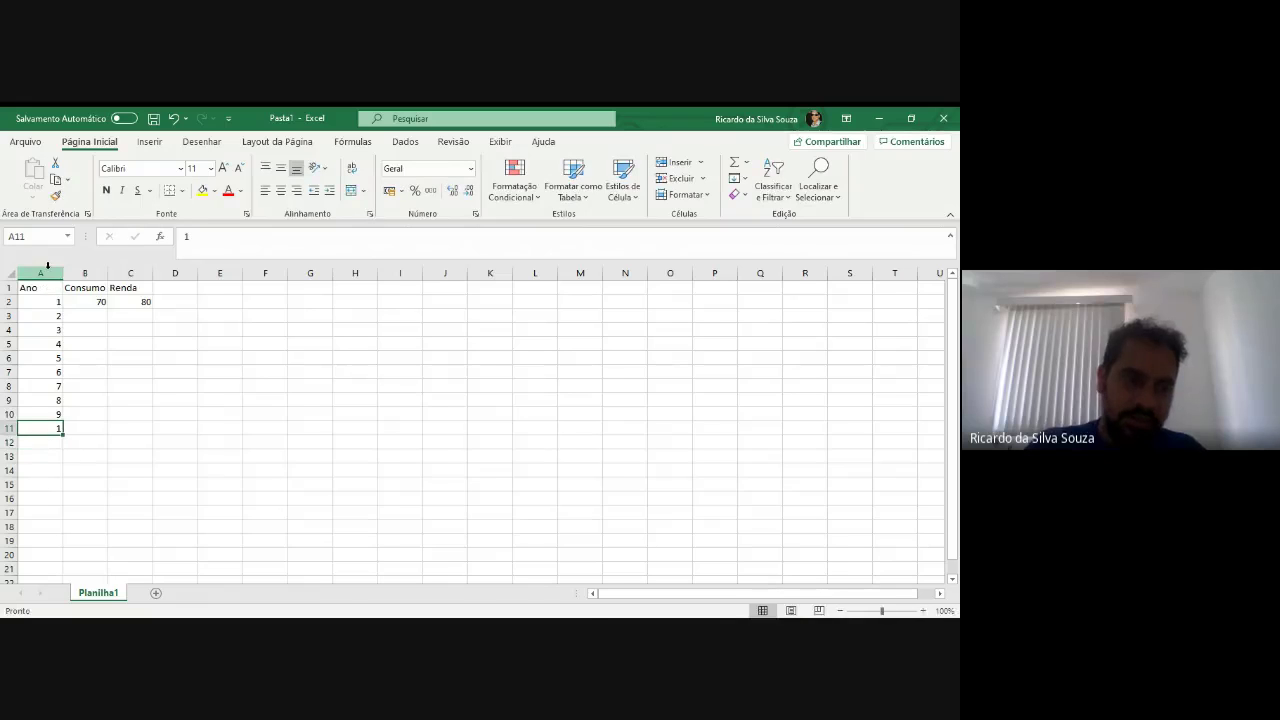
type("0")
key("Return")
Step: Enter the Consumo values 65, 90 and 95 for years 2 to 4 in B3:B5
key("Up")
key("Up")
key("Up")
key("Up")
key("Up")
key("Up")
key("Up")
key("Up")
key("Up")
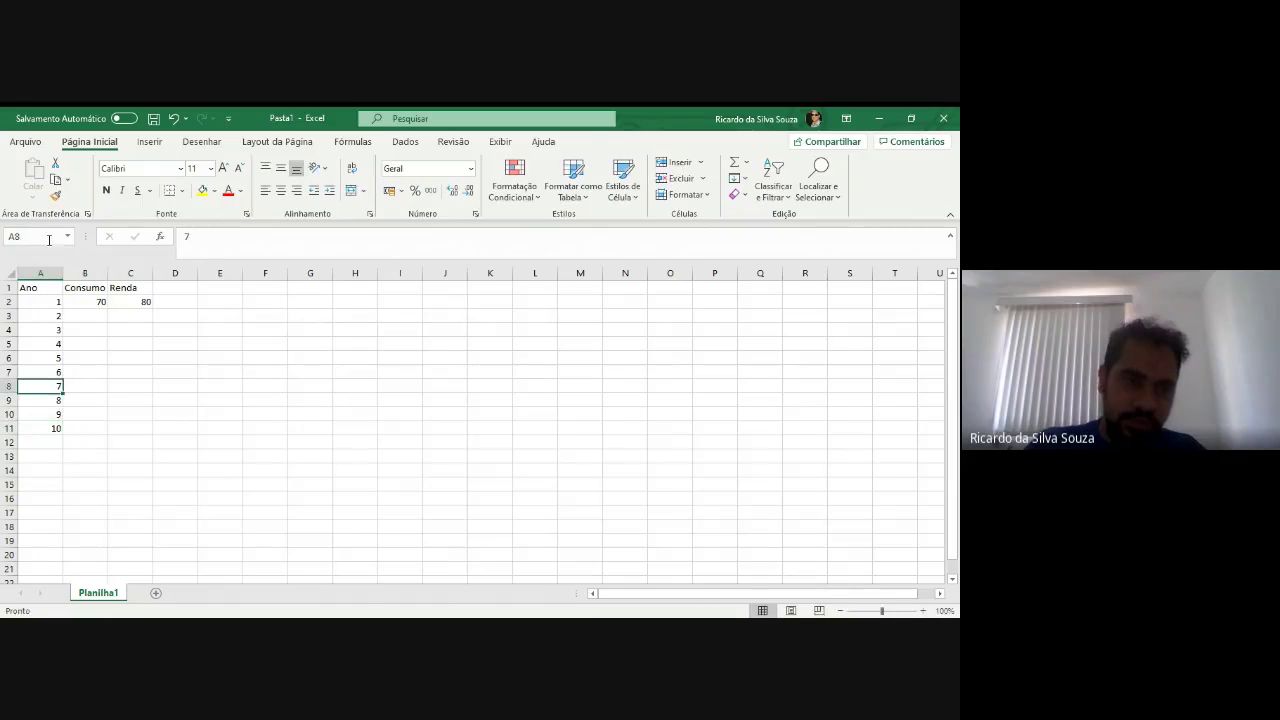
key("Right")
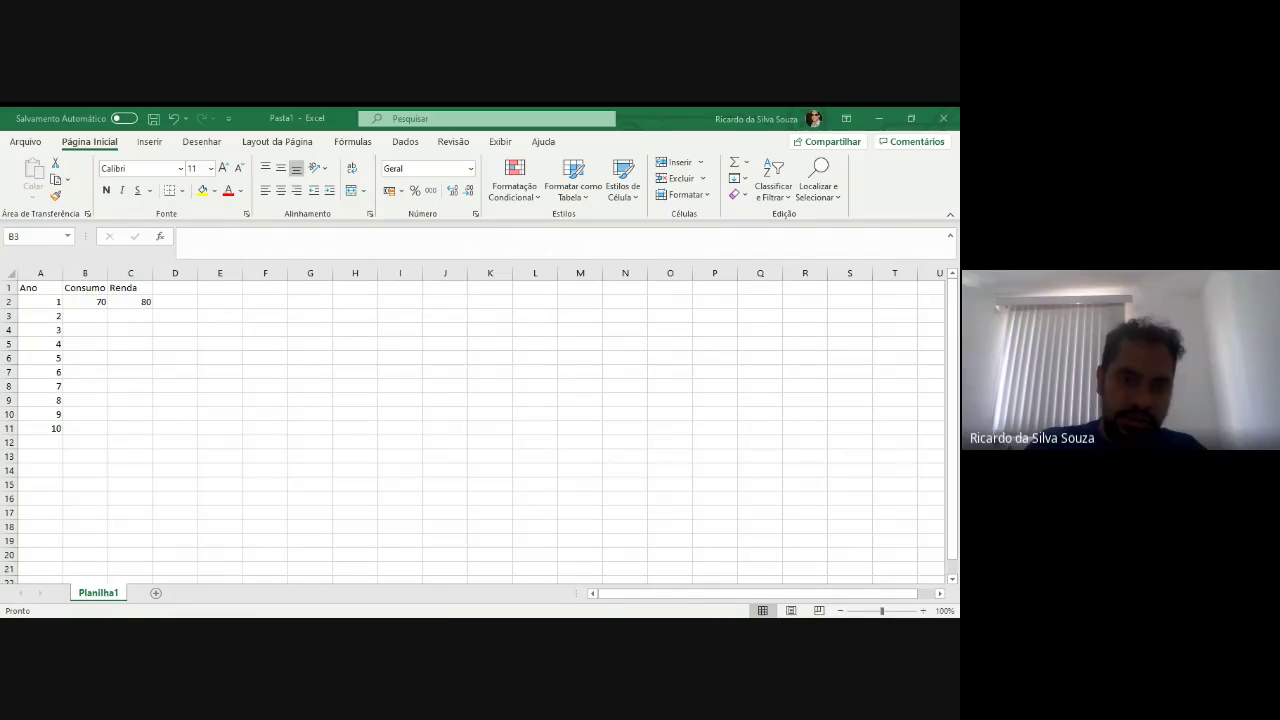
type("65")
key("Return")
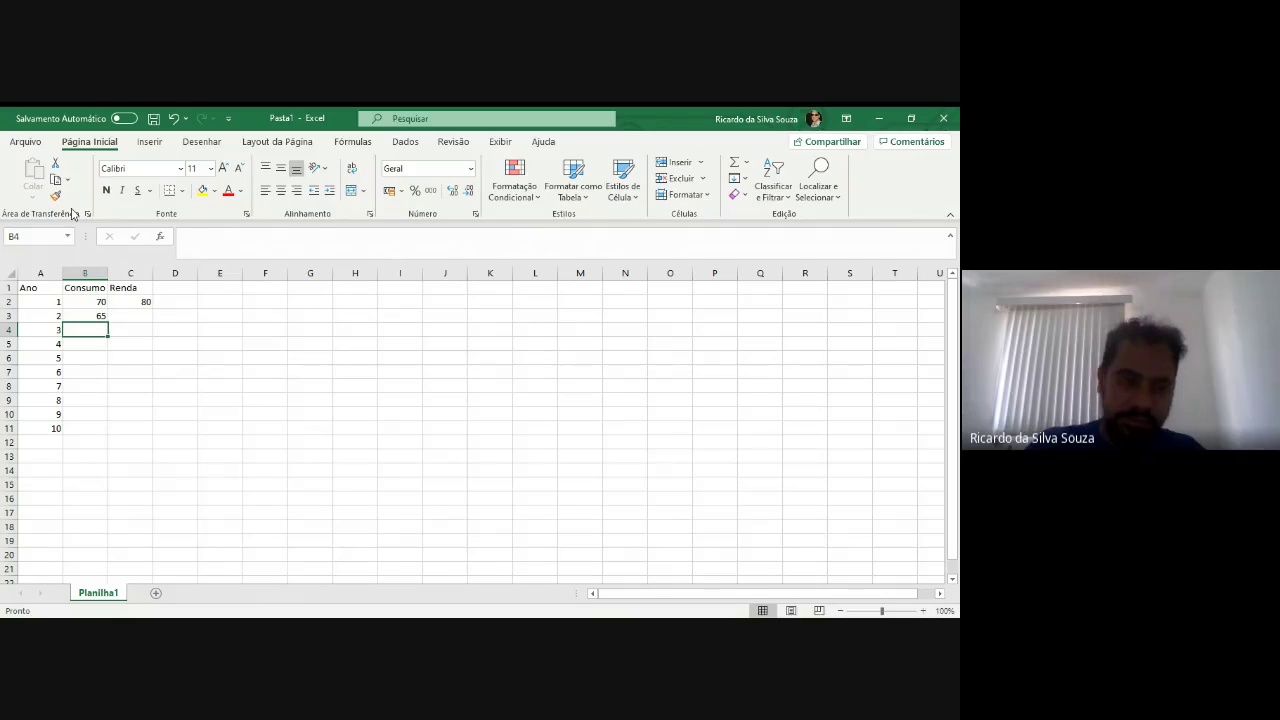
left_click(113, 327)
type("90")
left_click_drag(113, 325, 97, 325)
key("Return")
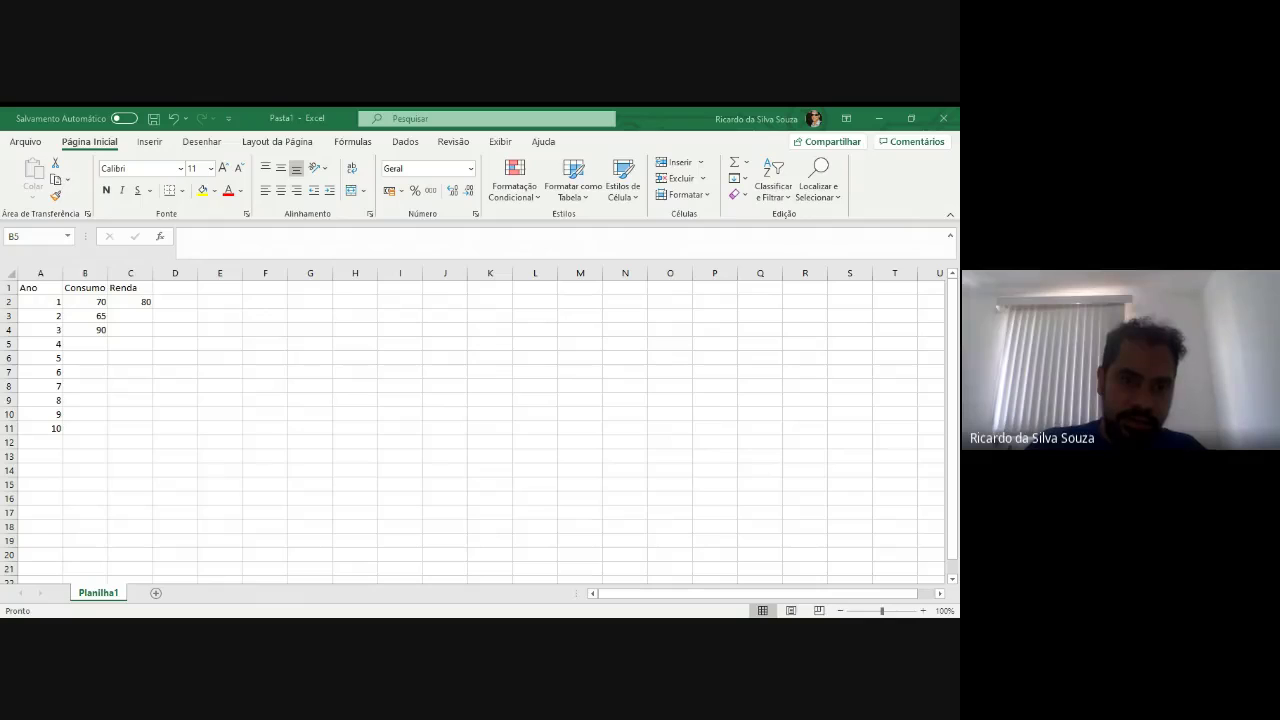
type("95")
key("Return")
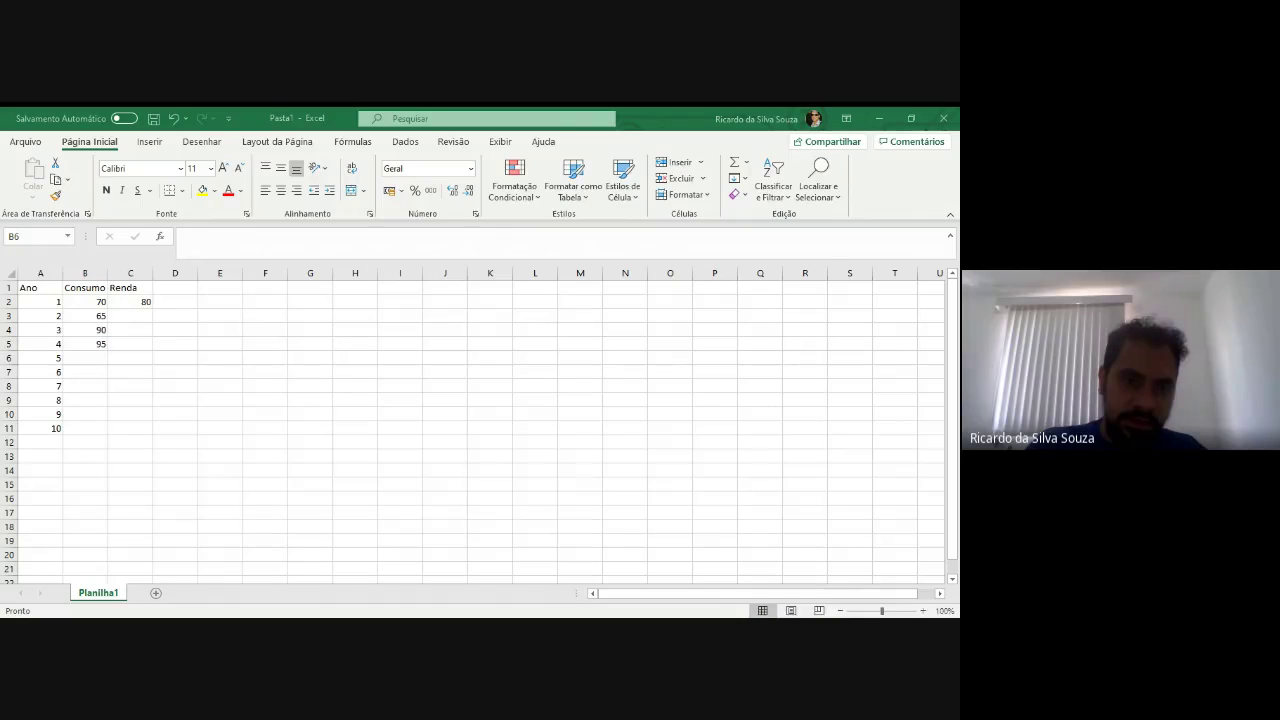
Step: Enter the Consumo values 110, 115, 120, 140, 155 and 150 for years 5 to 10 in B6:B11
type("110")
key("Return")
type("115")
key("Return")
type("120")
key("Return")
type("140")
key("Return")
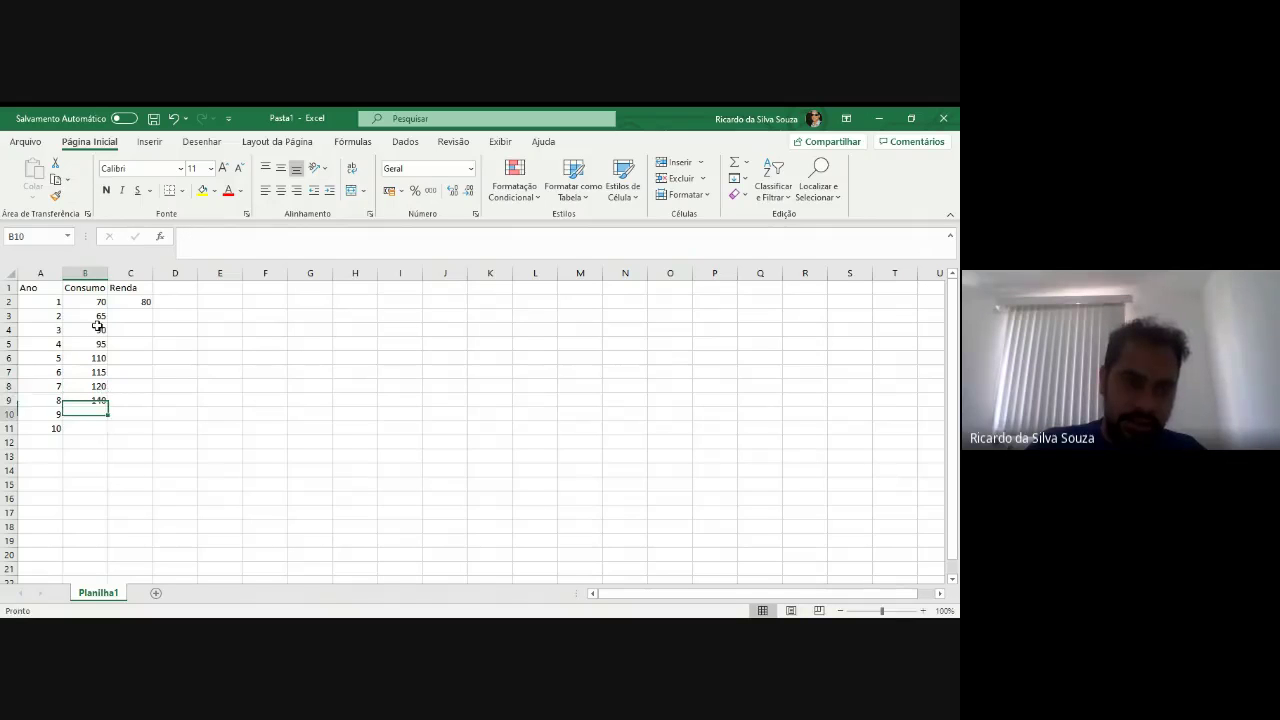
type("155")
key("Return")
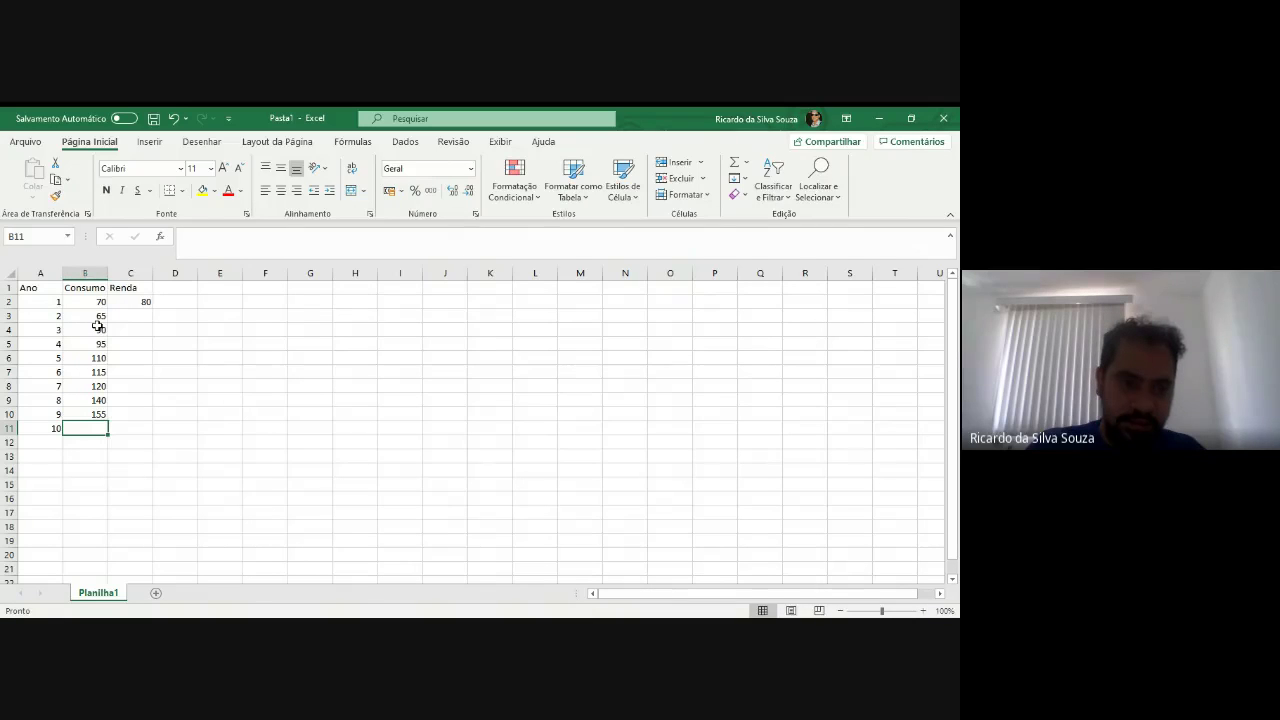
type("150")
key("Return")
Step: Enter the Renda values 100, 120, 140 and 160 for years 2 to 5 in C3:C6
key("Up")
key("Up")
key("Up")
key("Up")
key("Up")
key("Up")
key("Up")
key("Up")
key("Up")
key("Right")
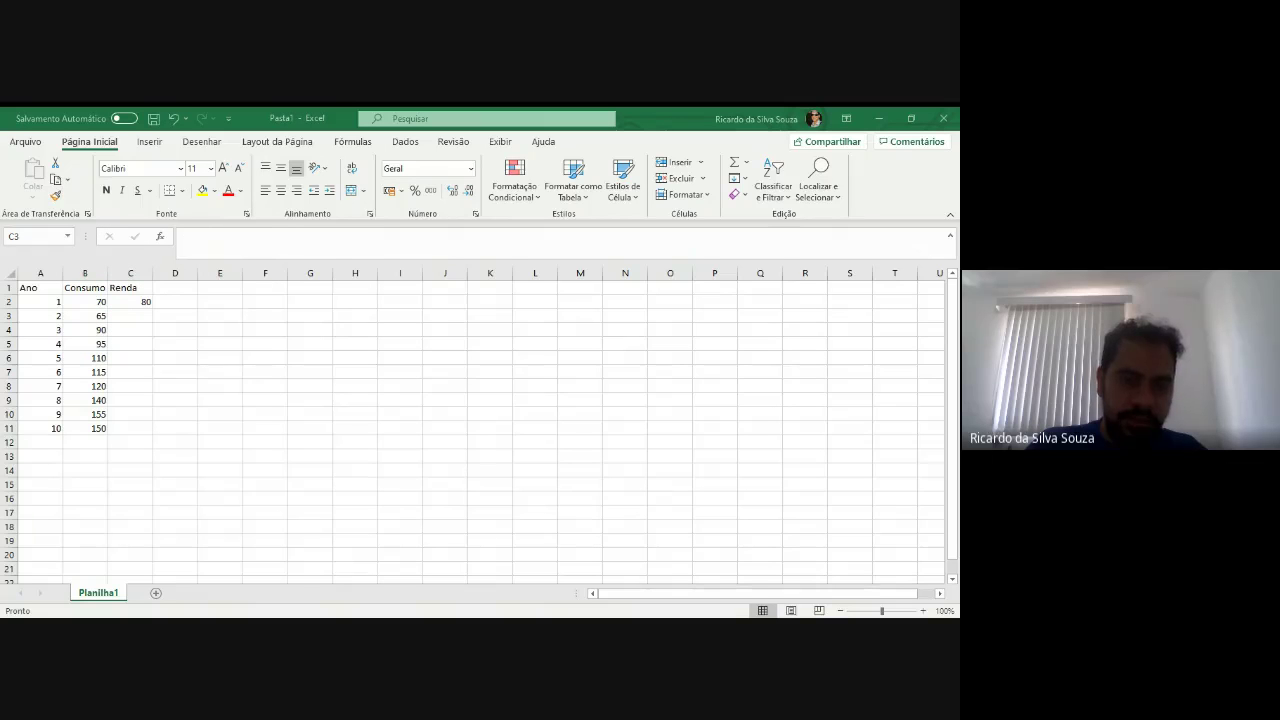
type("100")
key("Return")
type("120")
key("Return")
type("140")
key("Return")
type("160")
key("Return")
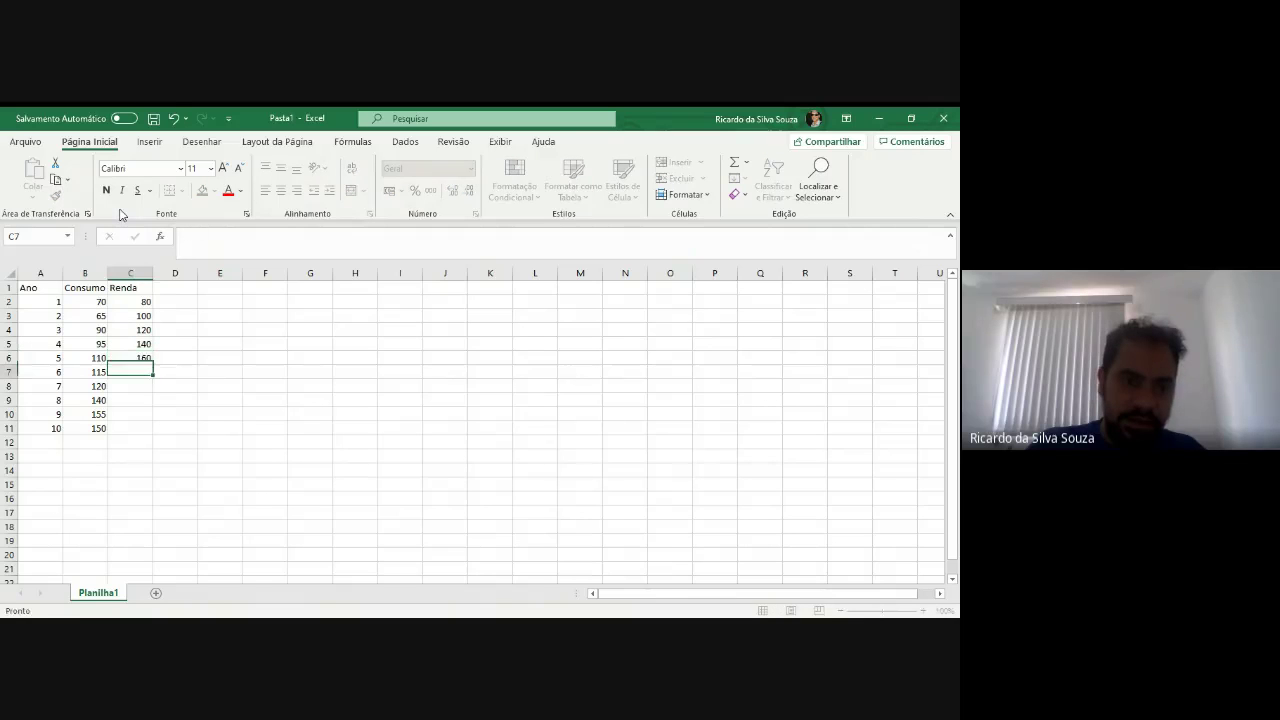
Step: Enter the Renda values 180, 200, 220, 240 and 260 for years 6 to 10 in C7:C11
type("180")
key("Return")
type("200")
key("Return")
type("220")
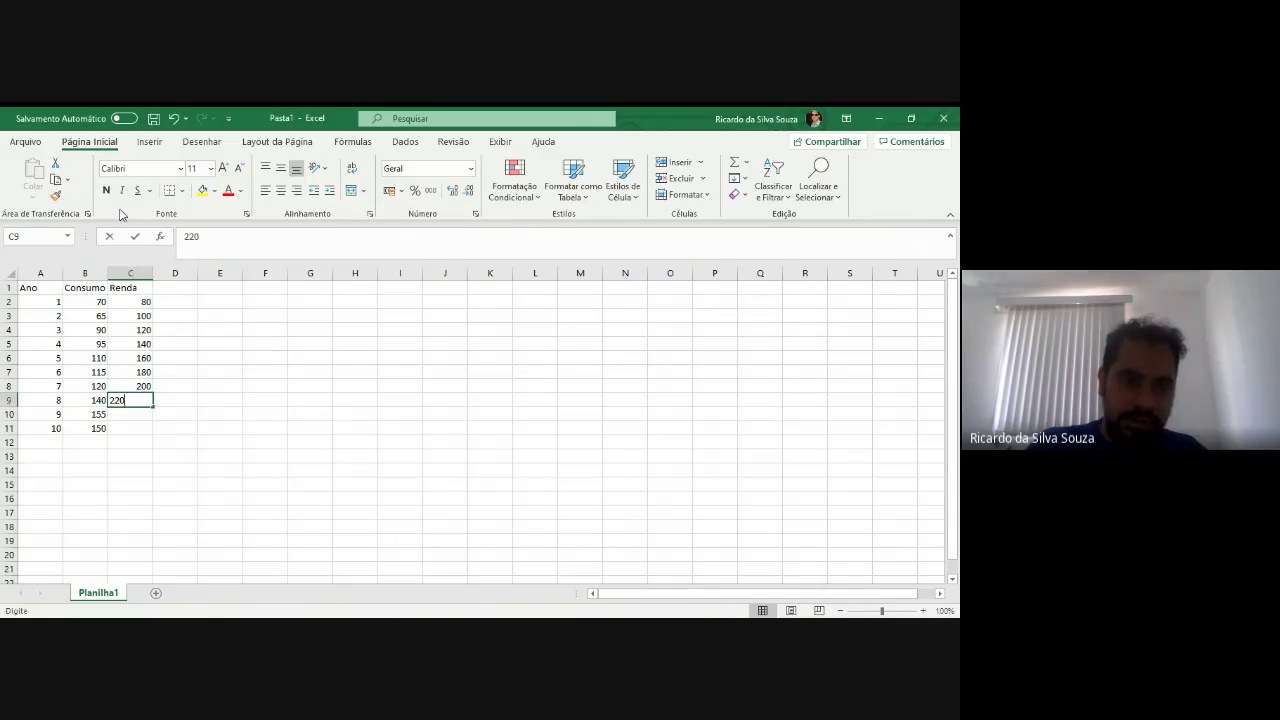
key("Return")
type("240")
key("Return")
type("260")
key("Return")
Step: Select the Consumo and Renda data in B1:C11 and start the Regressão data analysis tool
key("Up")
key("Left")
key("Left")
key("Up")
key("Up")
key("Up")
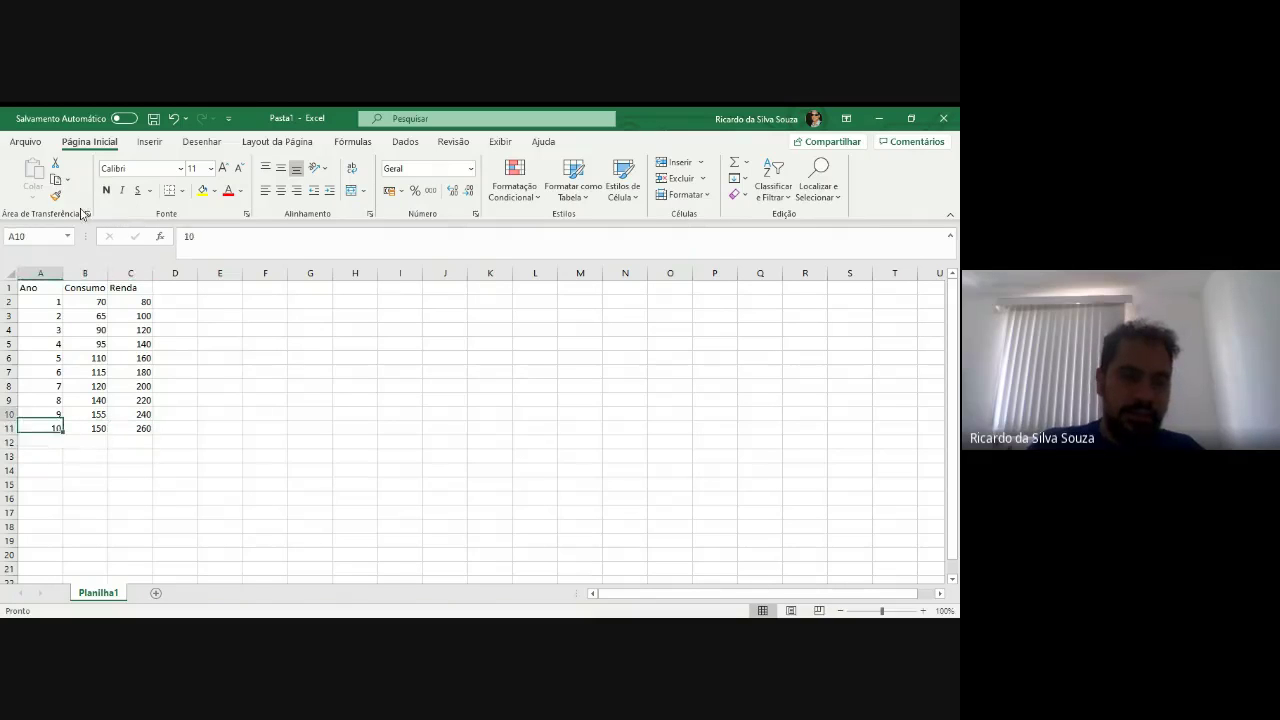
key("Right")
left_click(97, 273)
left_click(125, 287)
left_click_drag(85, 287, 142, 478)
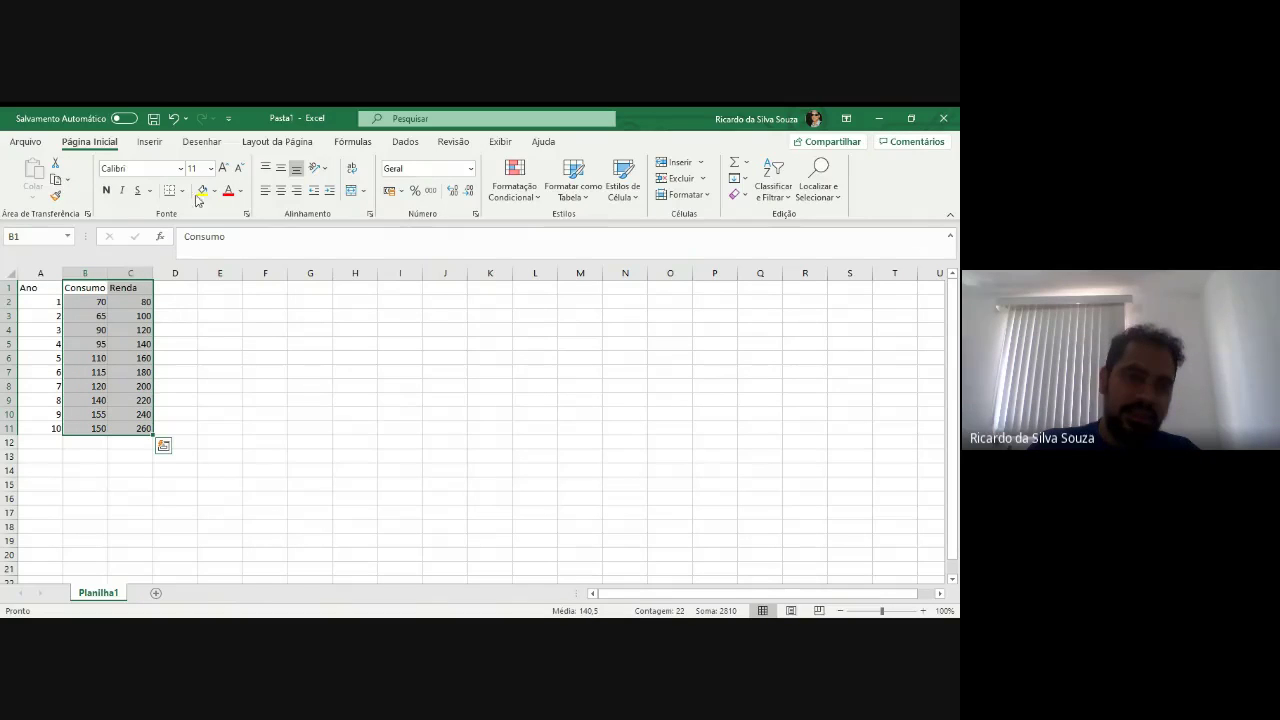
left_click(404, 142)
left_click(890, 162)
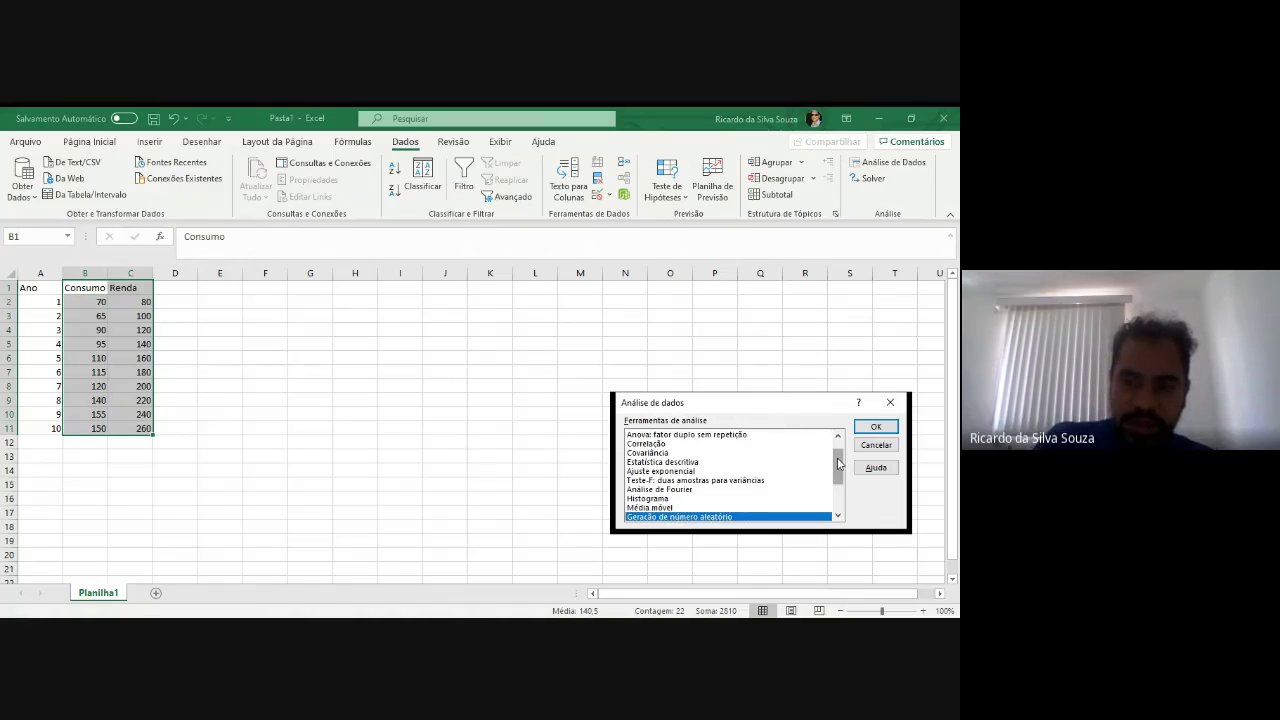
left_click_drag(838, 462, 838, 487)
left_click(658, 471)
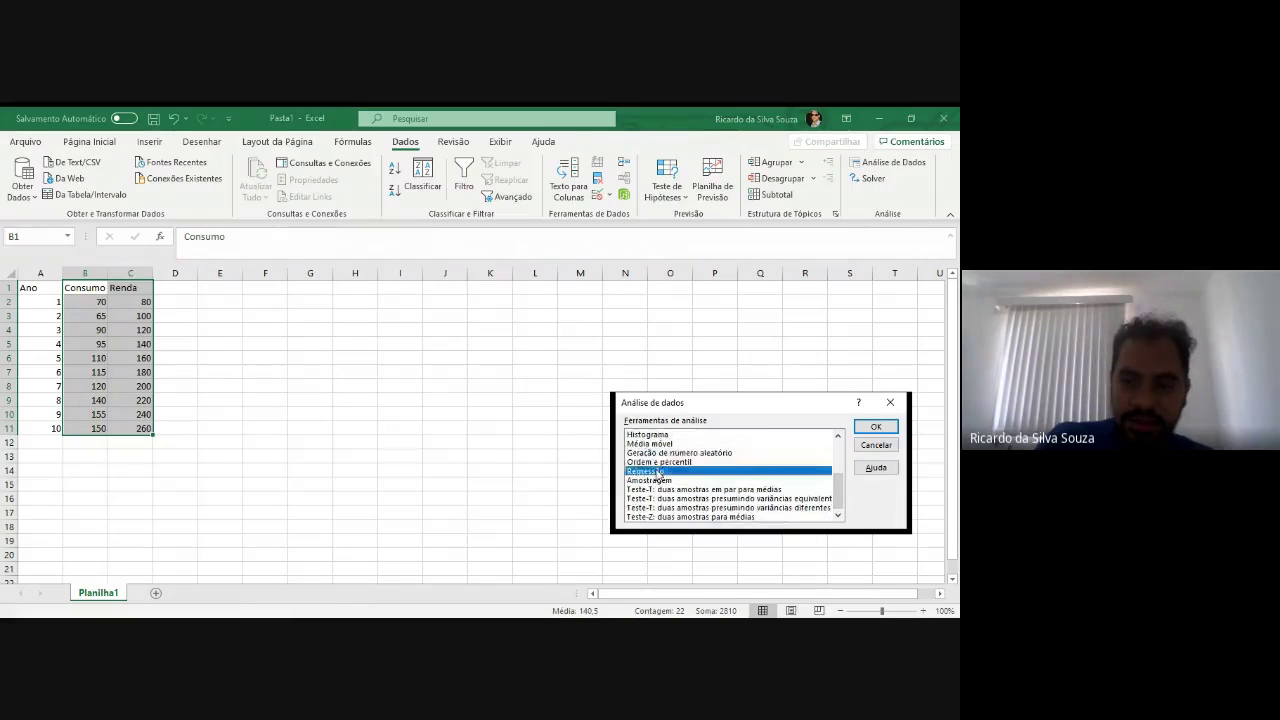
left_click(869, 431)
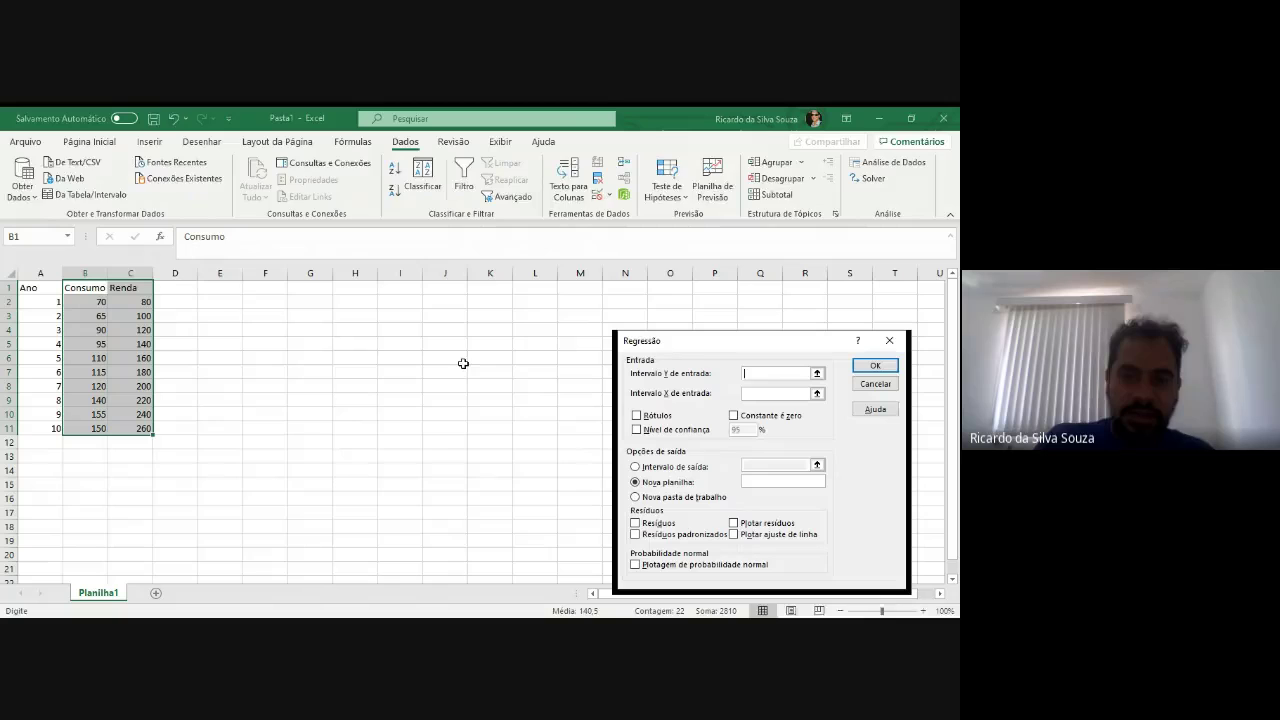
Step: Set the regression's Y input range to B1:B11 and its X input range to C1:C11, with Rótulos enabled
left_click(101, 285)
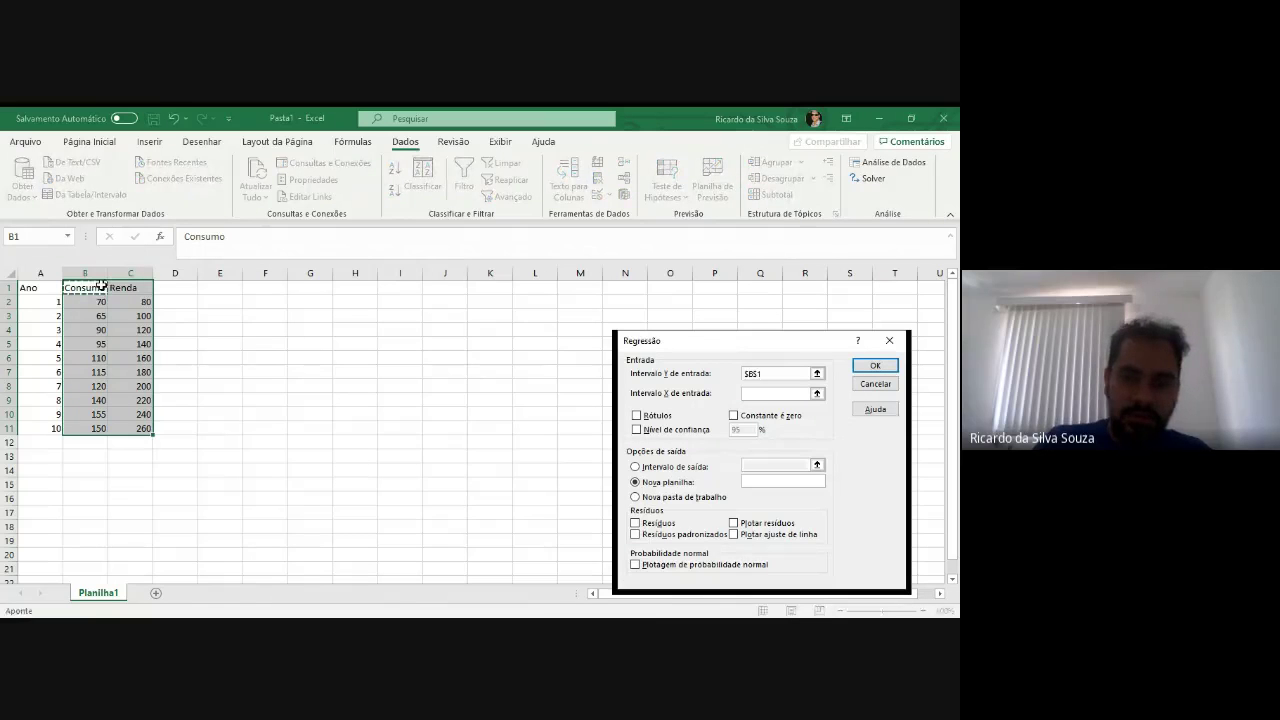
left_click_drag(101, 285, 101, 428)
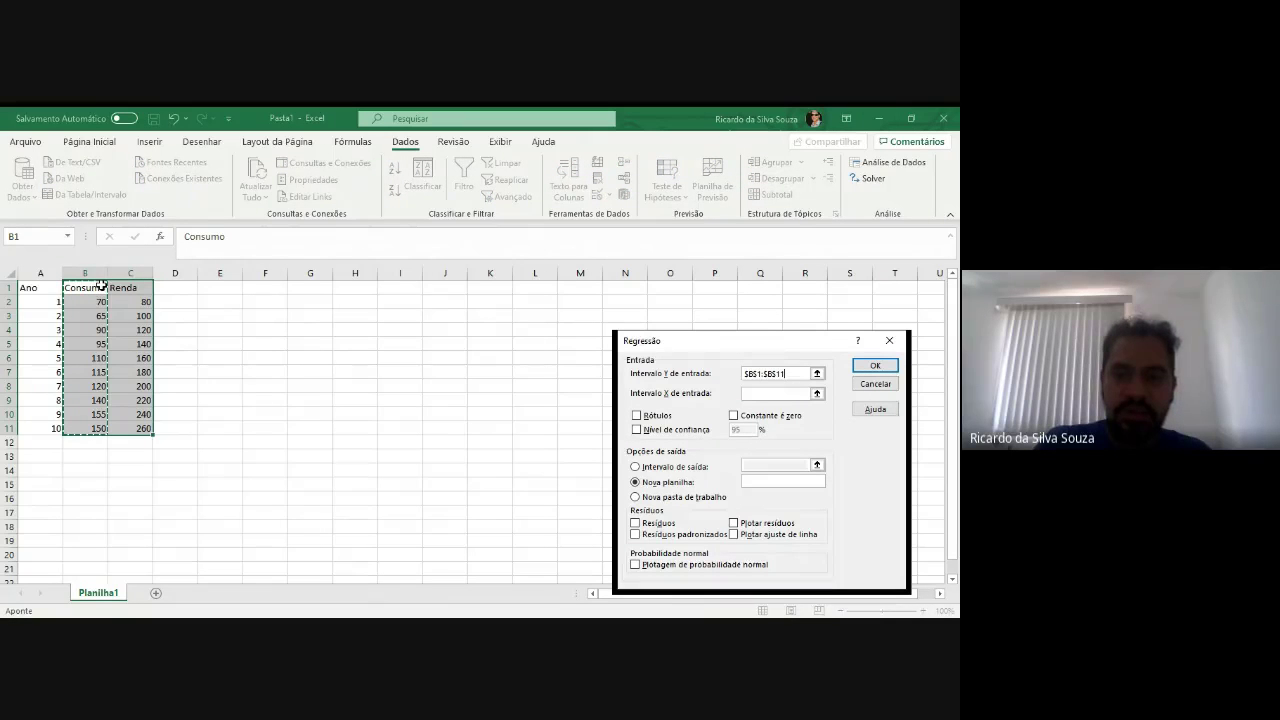
left_click(759, 397)
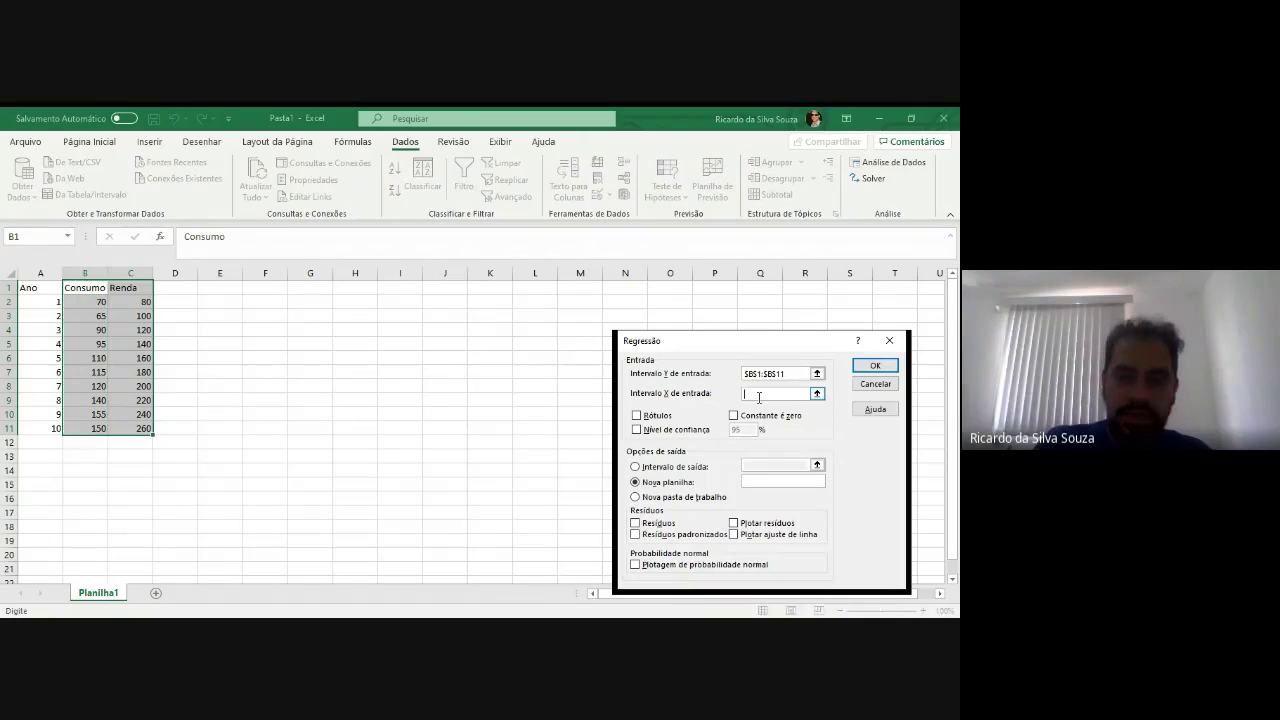
left_click(130, 288)
key("ctrl+shift+Down")
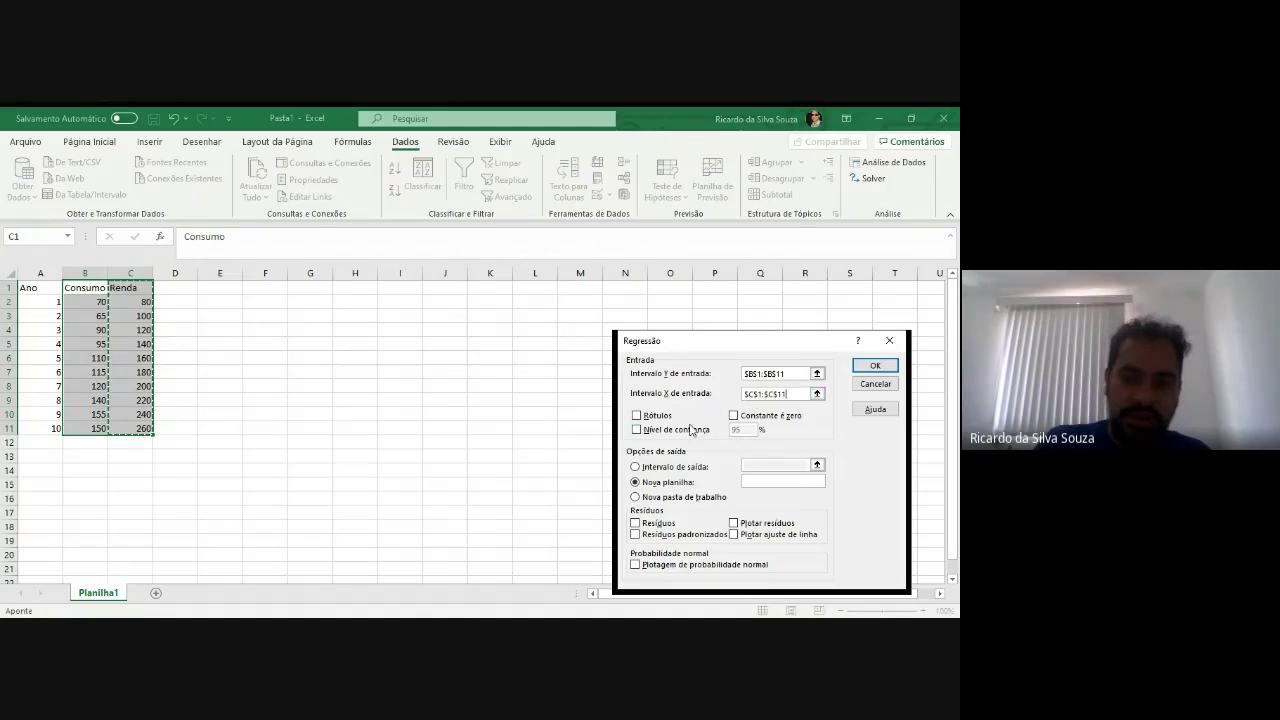
left_click(636, 416)
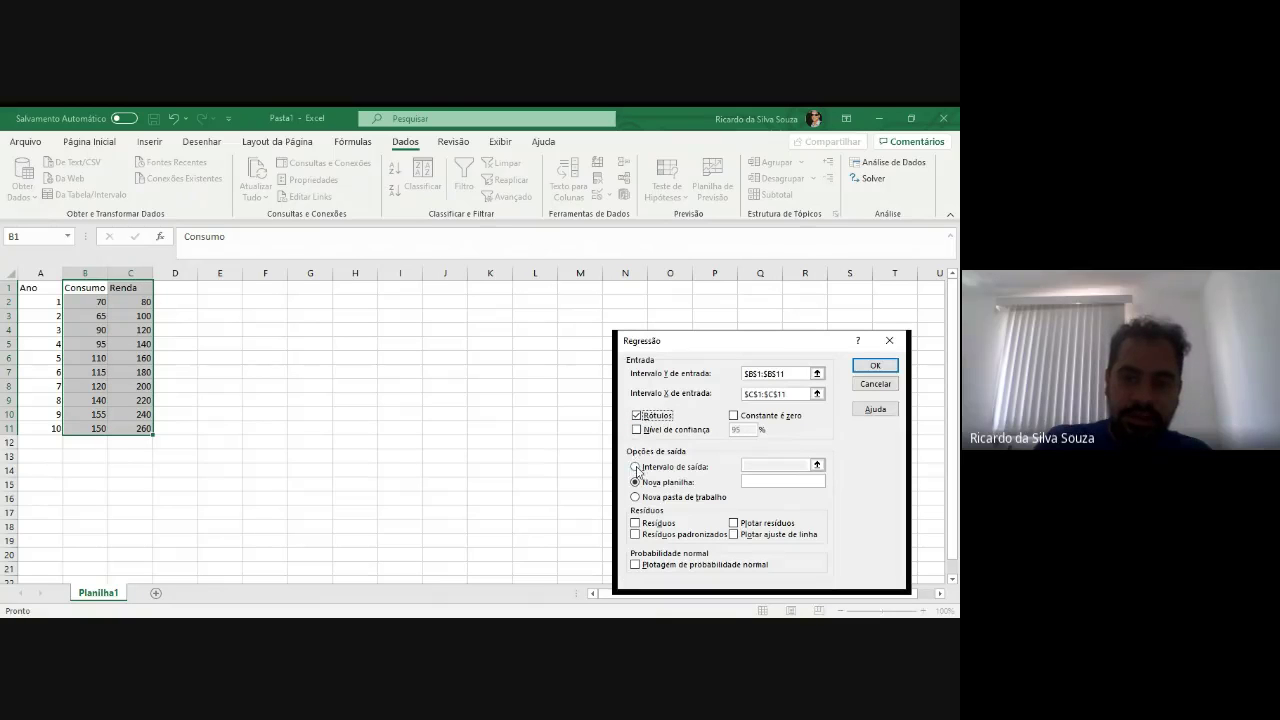
Step: Set the regression's output range to F1 on the current sheet and run the analysis
key("Return")
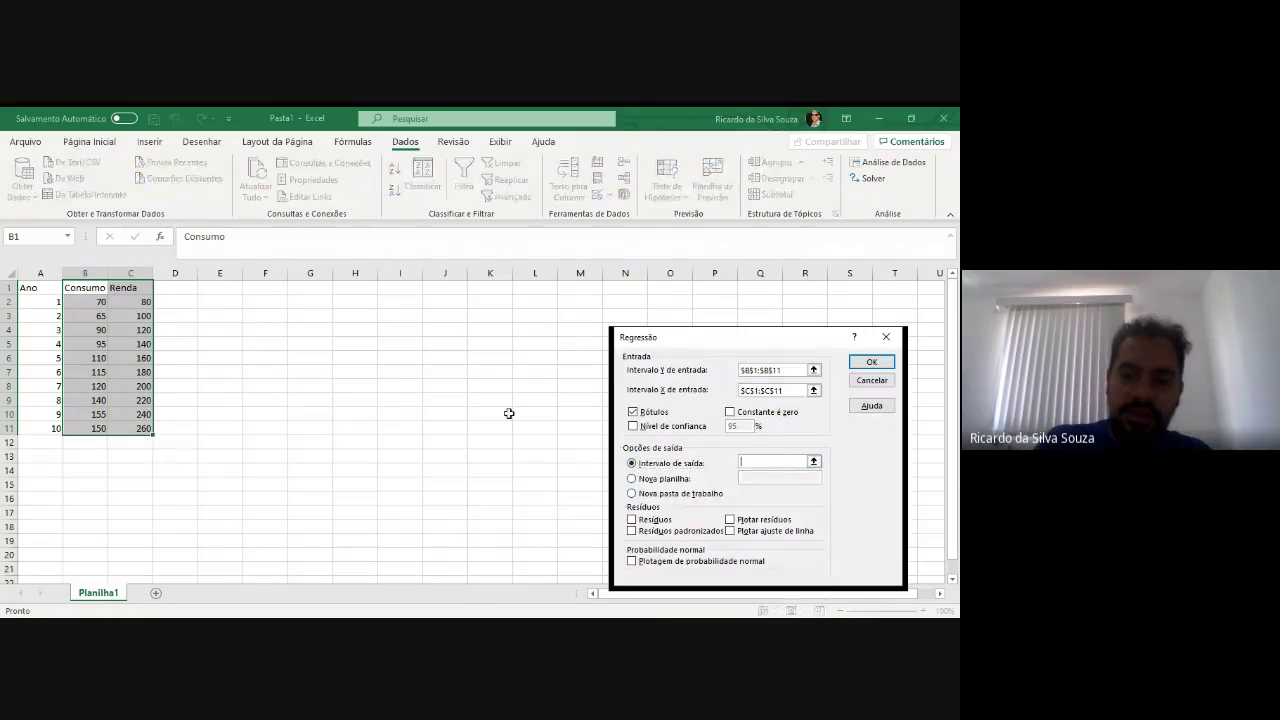
left_click(260, 291)
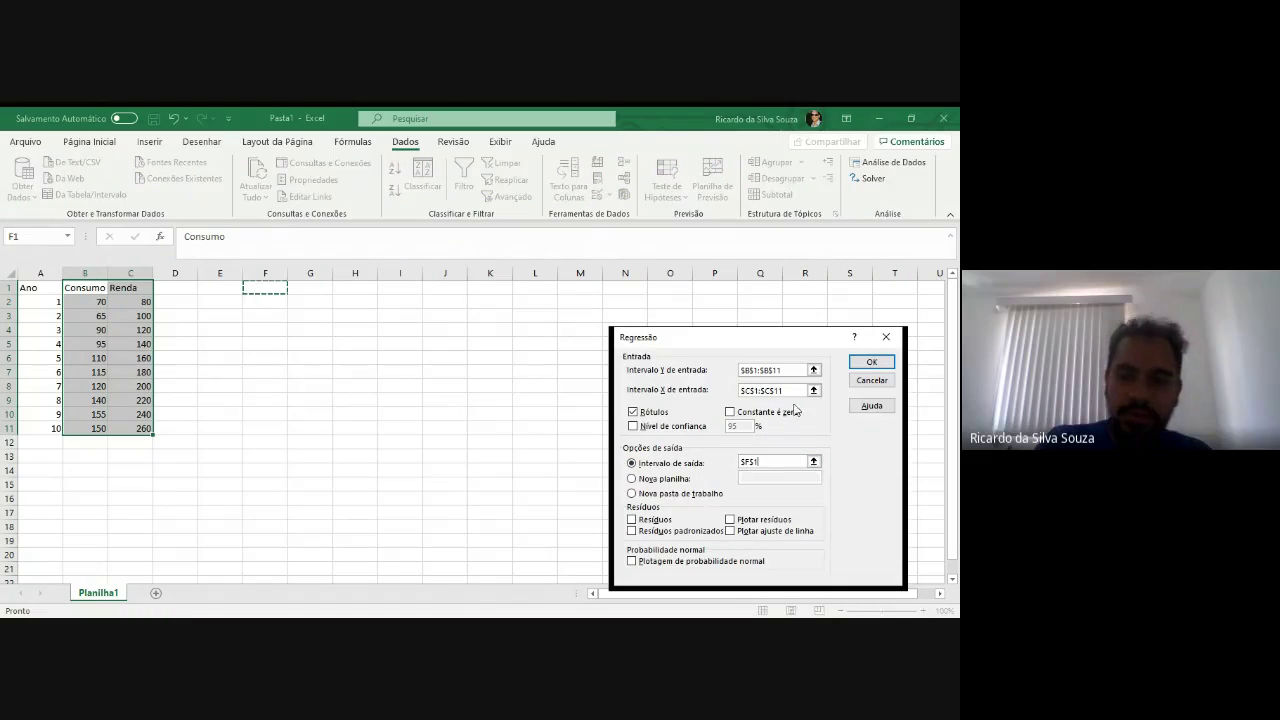
left_click(871, 362)
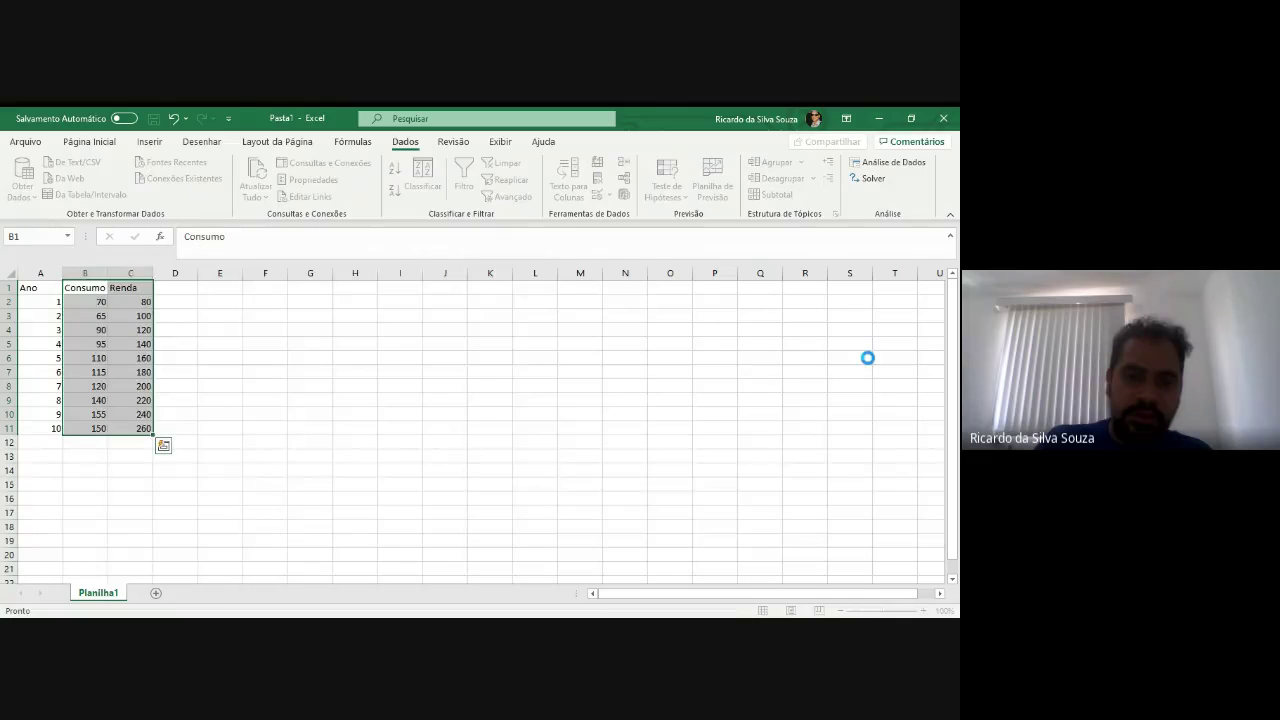
Step: Examine the intercept and Renda coefficients in the regression output at G17 and G18
key("Left")
key("Down")
key("Down")
key("Down")
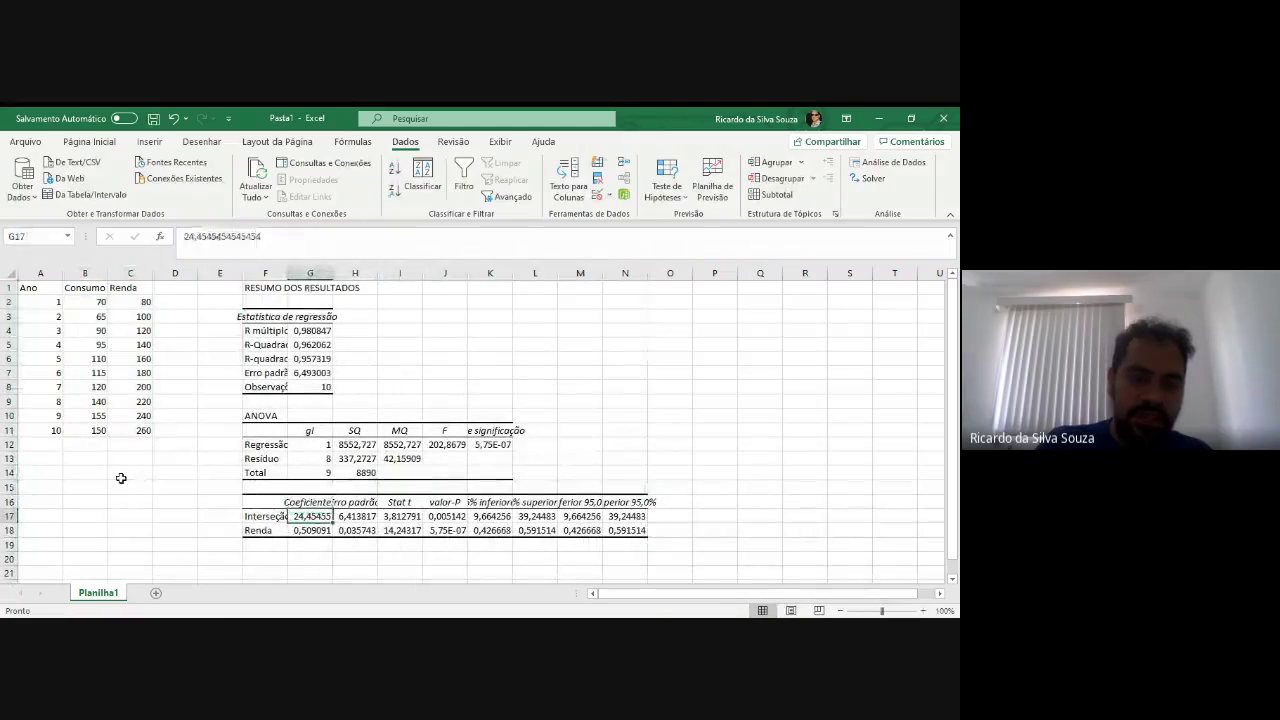
key("shift+Down")
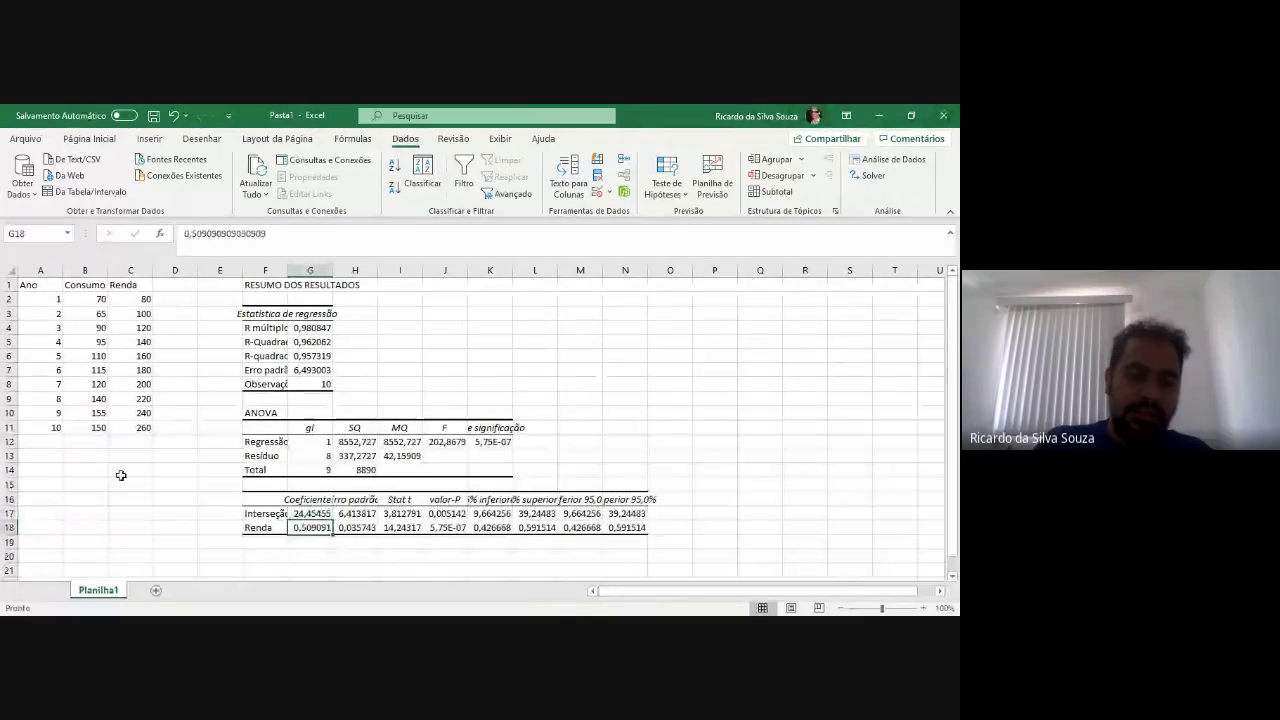
Step: Highlight the intercept and Renda coefficients in G17:G18 with a yellow fill
left_click(100, 142)
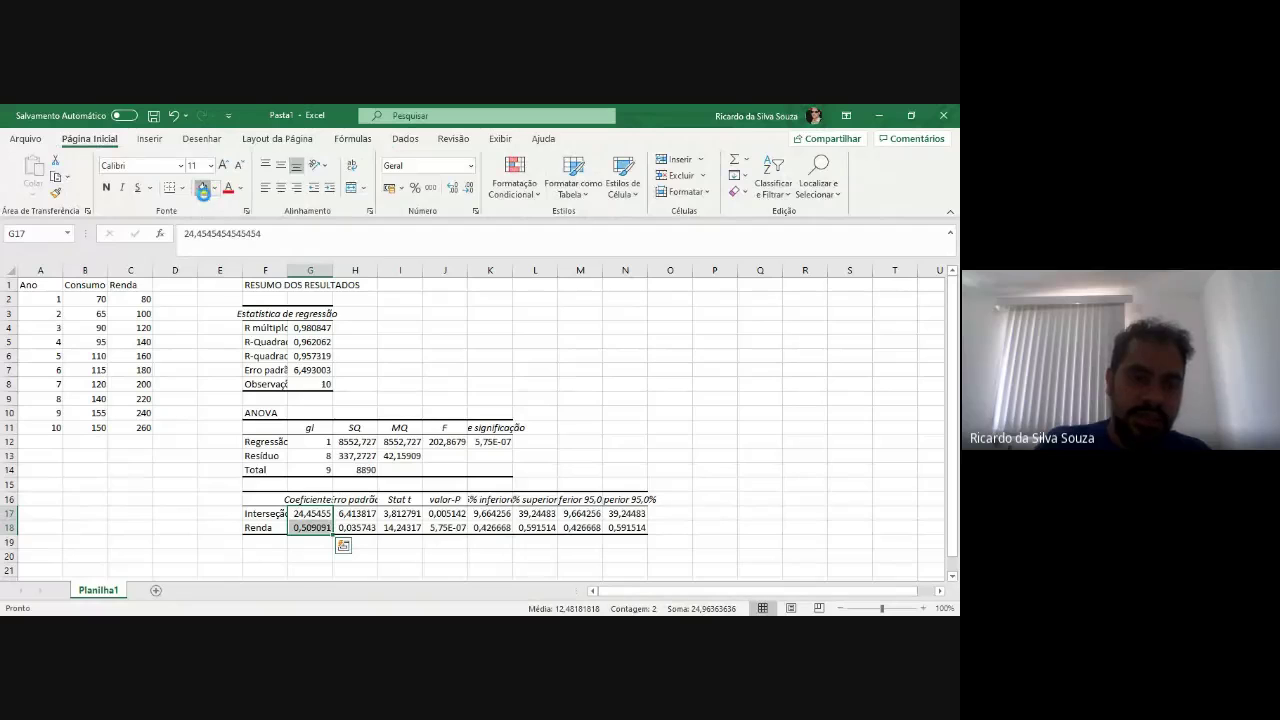
left_click(201, 188)
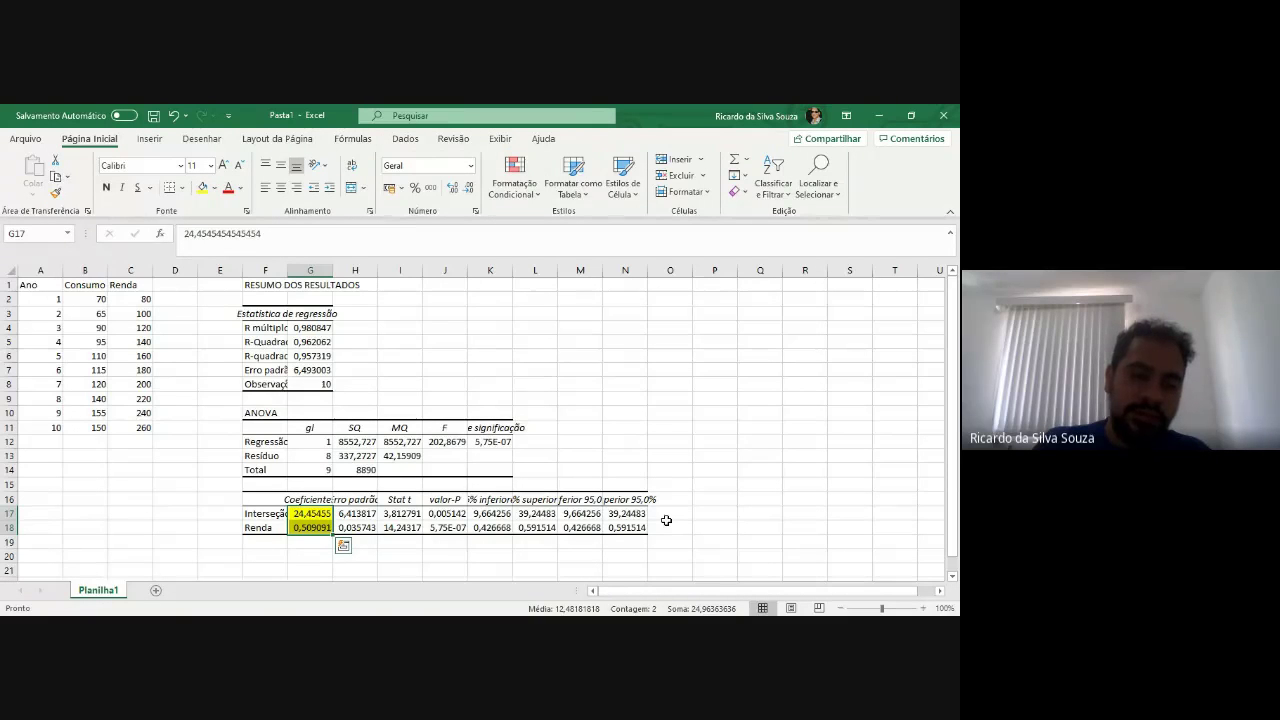
Step: Write the estimated consumption equation "C = 24,45 + 0,509R" in cell F21
left_click(258, 566)
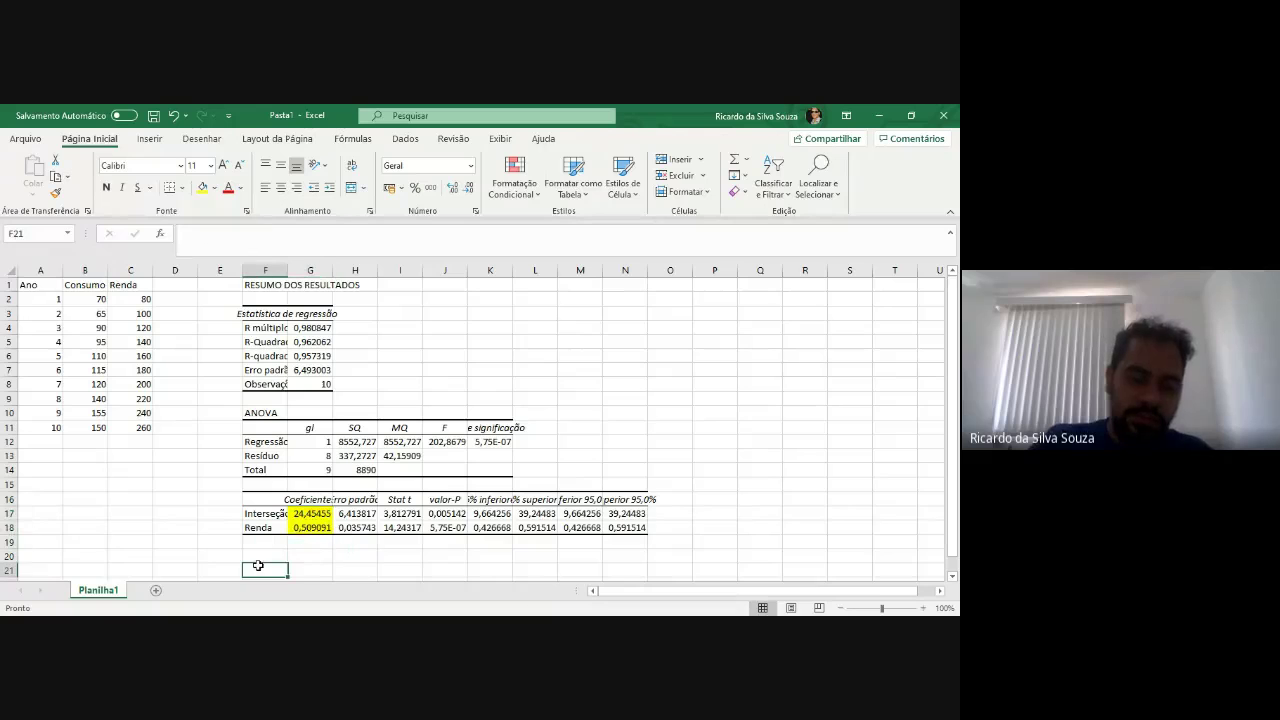
type("y = 24,45")
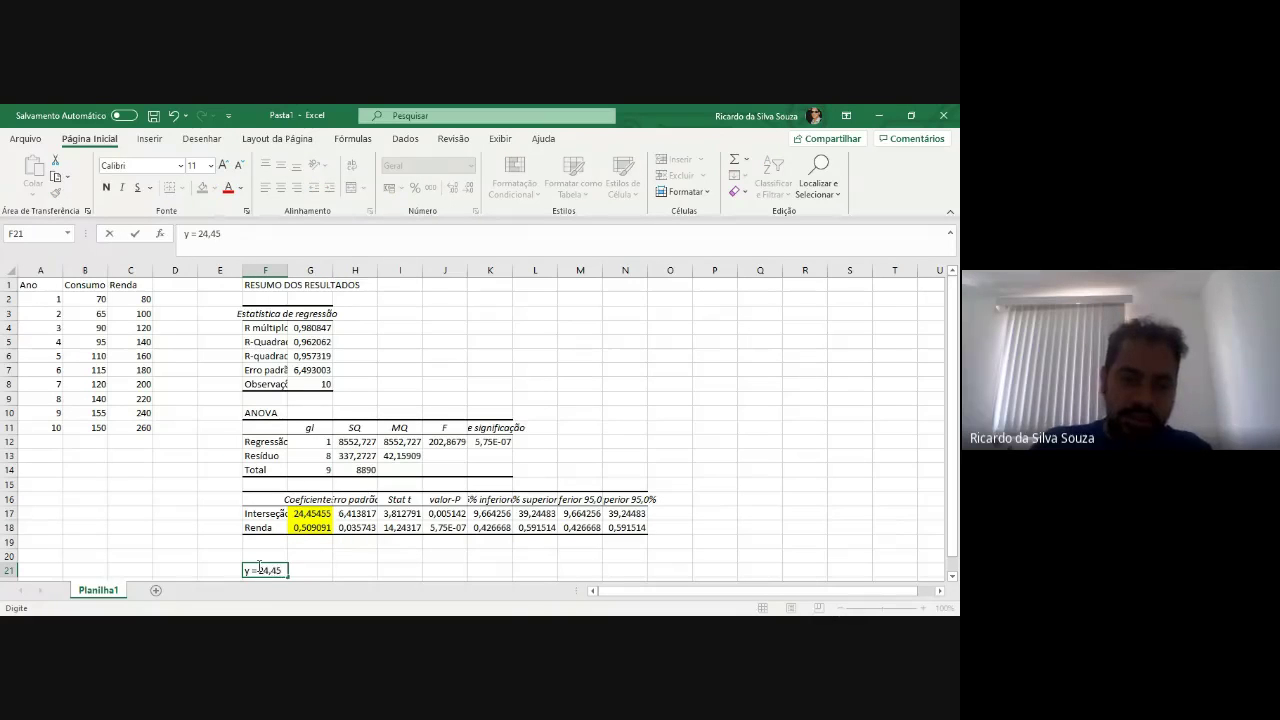
key("ctrl+Return")
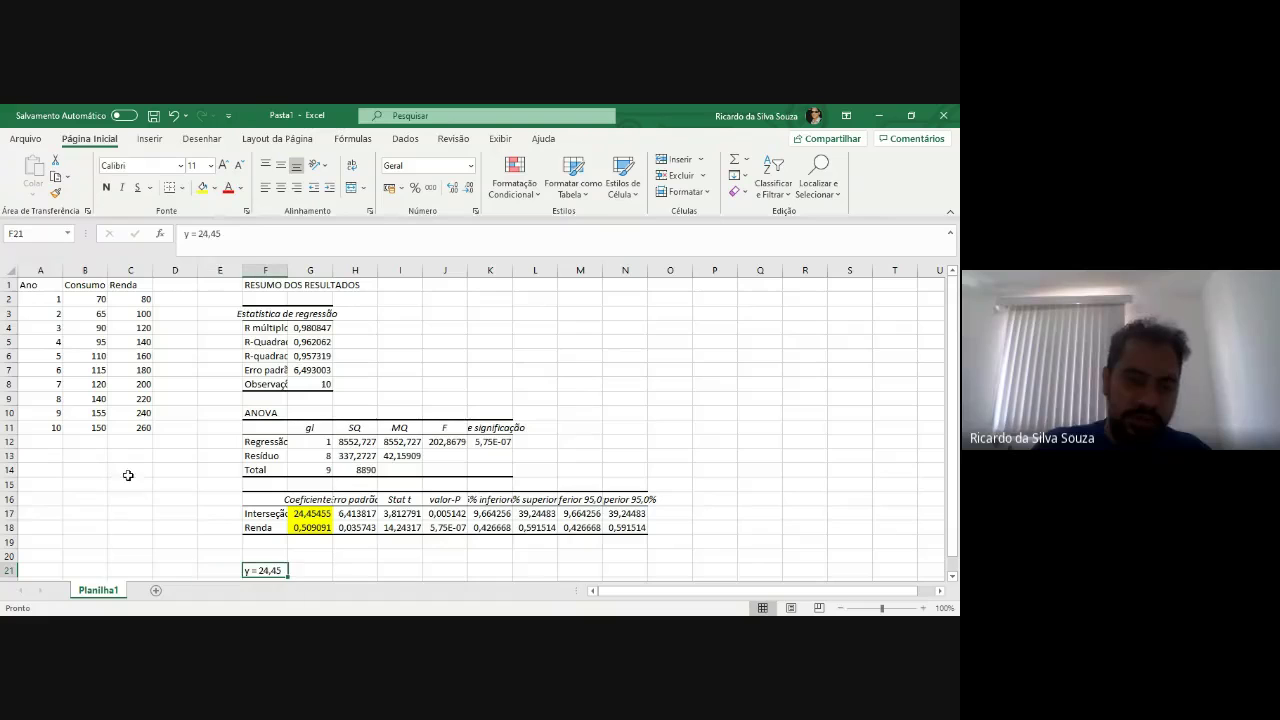
left_click(190, 233)
key("BackSpace")
type("C")
left_click(304, 233)
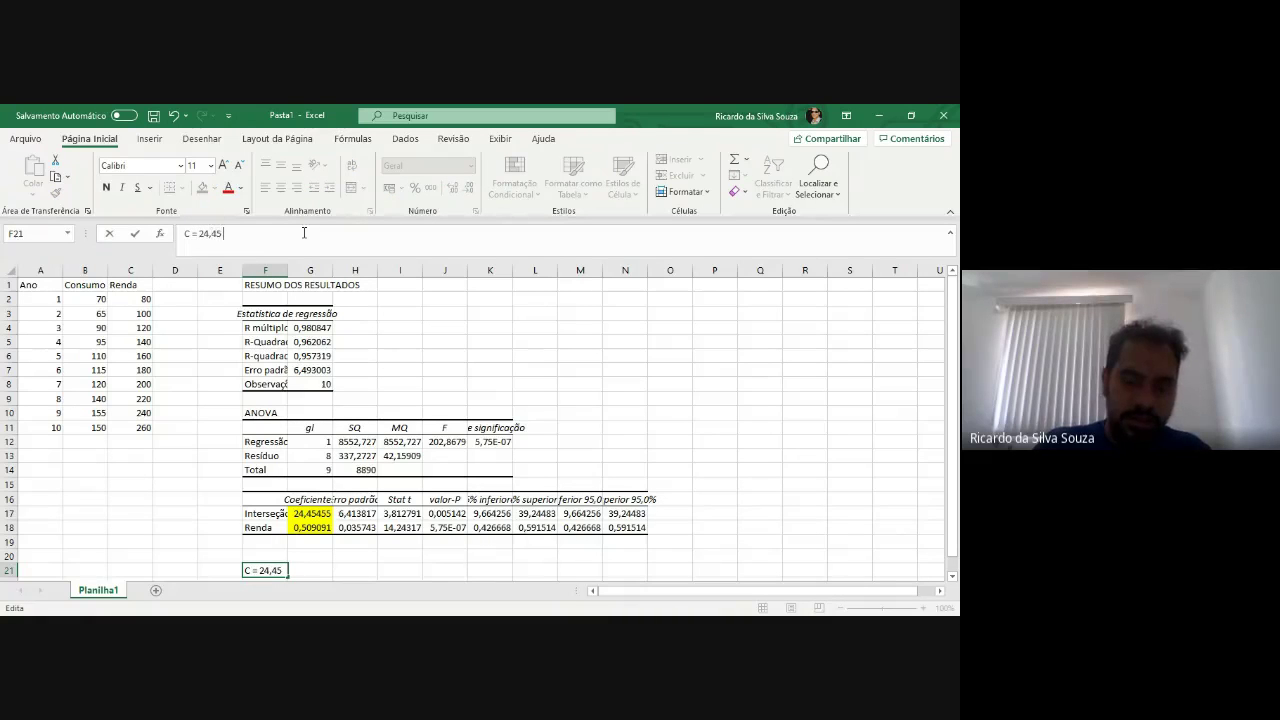
type("+ 0,5 05")
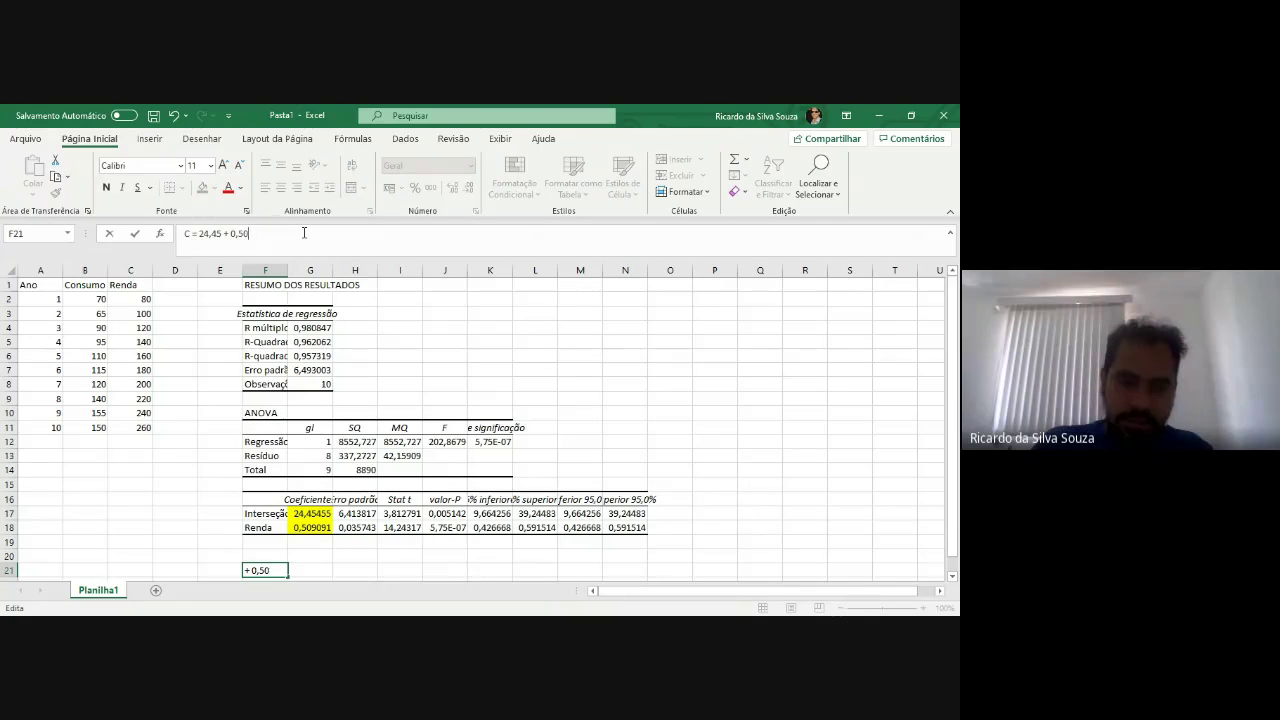
type("09R")
key("Return")
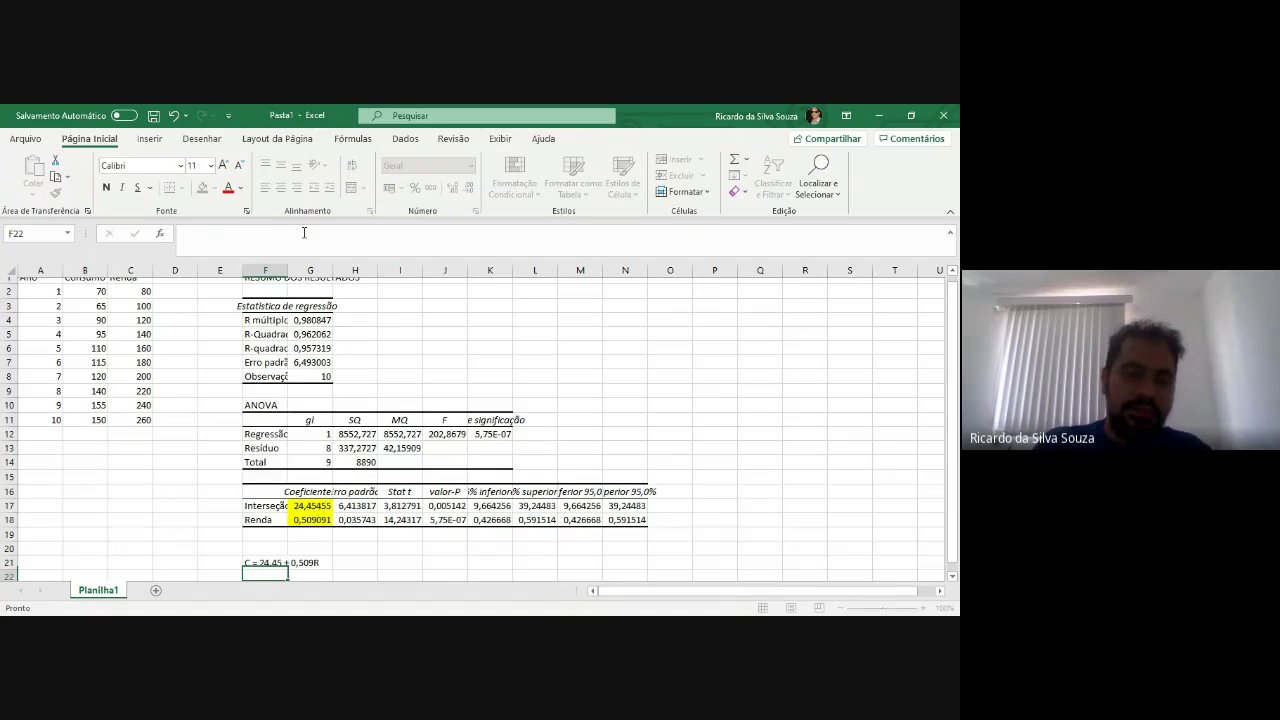
key("Up")
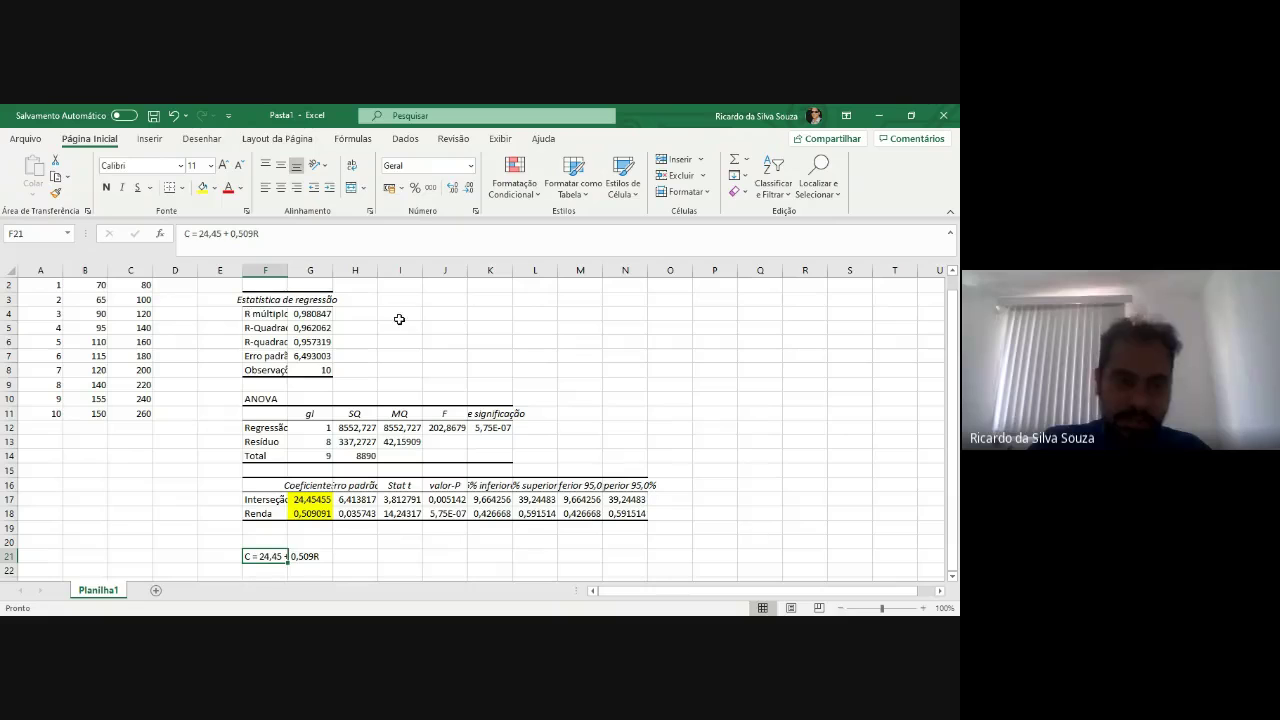
Step: Move the regression output block F3:N18 away from the data table so that it starts at U3
left_click(281, 301)
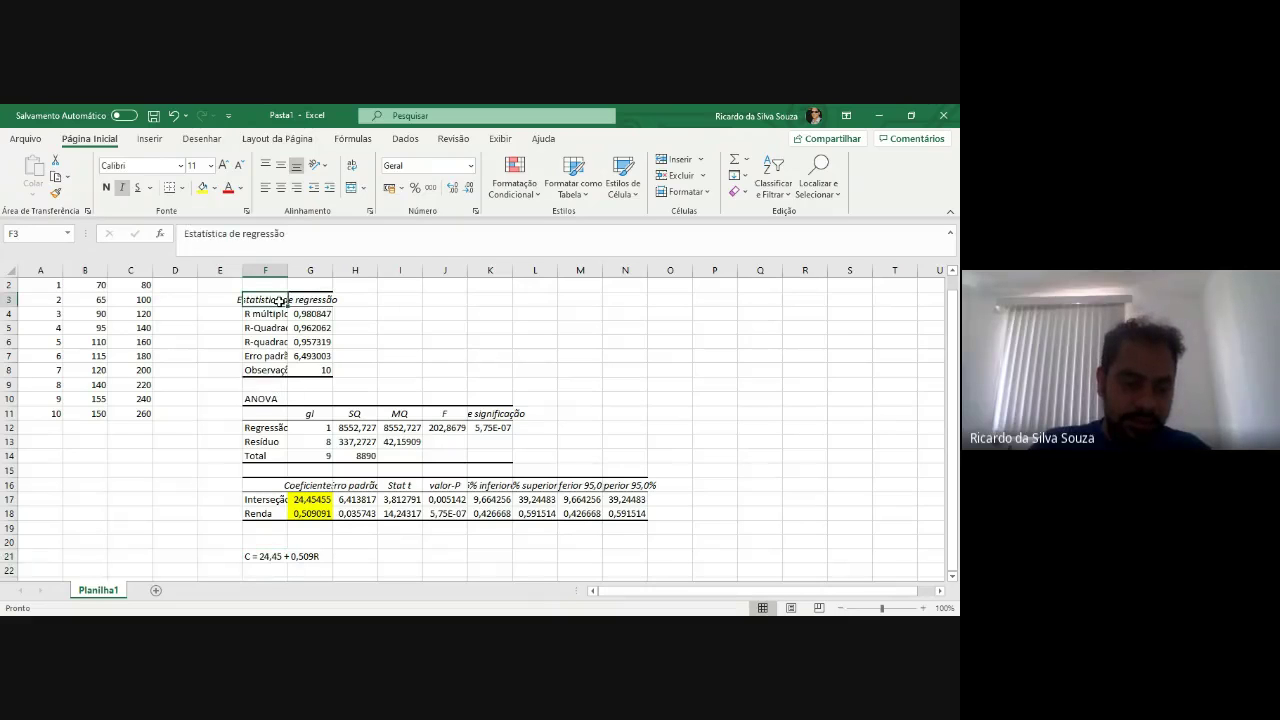
key("shift+Down")
key("shift+Down")
key("shift+Down")
key("shift+Down")
key("shift+Down")
key("shift+Down")
key("shift+Down")
key("shift+Down")
key("shift+Down")
key("shift+Down")
key("shift+Down")
key("shift+Down")
key("shift+Down")
key("shift+Down")
key("shift+Down")
key("ctrl+shift+Right")
key("ctrl+shift+Left")
key("shift+Right")
key("shift+Right")
key("shift+Right")
key("shift+Right")
key("shift+Right")
key("shift+Right")
key("shift+Right")
key("shift+Right")
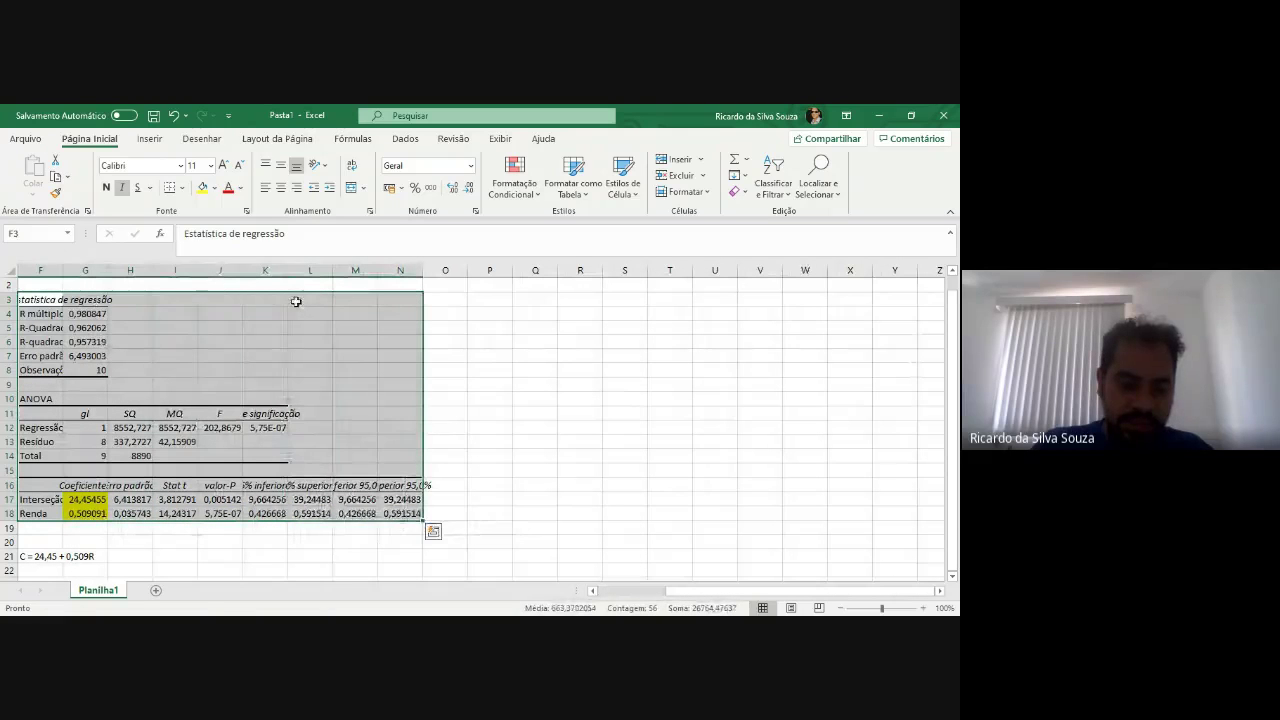
key("ctrl+c")
key("Right")
key("Right")
key("Right")
key("Right")
key("Right")
key("Right")
key("Right")
key("Right")
key("Right")
key("Right")
key("Right")
key("Right")
key("Right")
key("Right")
key("Right")
key("Return")
Step: Delete the leftover "RESUMO DOS RESULTADOS" title from cell F1
key("Left")
key("Left")
key("Left")
key("Left")
key("Left")
key("Left")
key("Left")
key("Left")
key("Left")
key("Left")
key("Left")
key("Left")
key("Left")
key("Left")
key("Left")
key("Left")
key("Left")
key("Left")
key("Left")
key("Left")
key("Up")
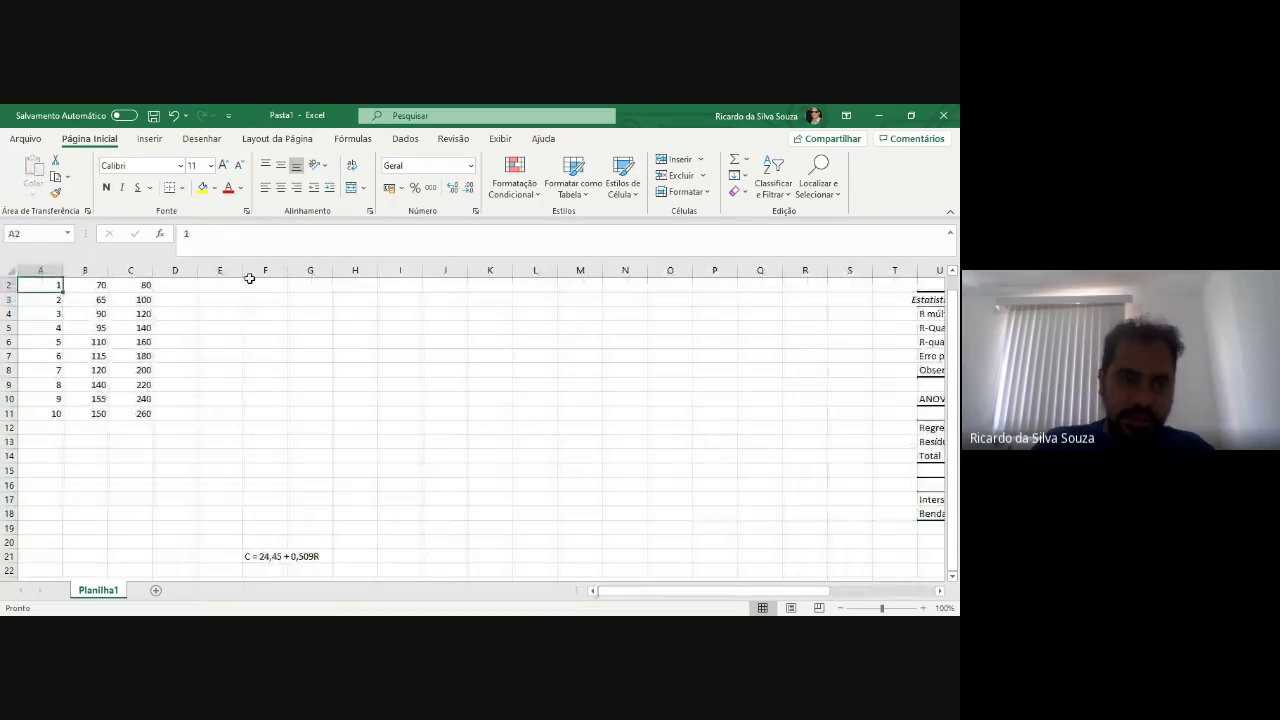
key("Up")
key("Right")
key("Right")
key("Right")
key("Right")
key("Right")
key("Delete")
Step: Move the equation from F21 to U21, below the relocated regression output
key("Down")
key("Down")
key("Down")
key("Down")
key("Down")
key("Down")
key("Down")
key("Down")
key("Down")
key("Down")
key("Down")
key("Down")
key("Down")
key("Down")
key("Down")
key("Down")
key("Down")
key("Down")
key("Down")
key("Down")
key("Down")
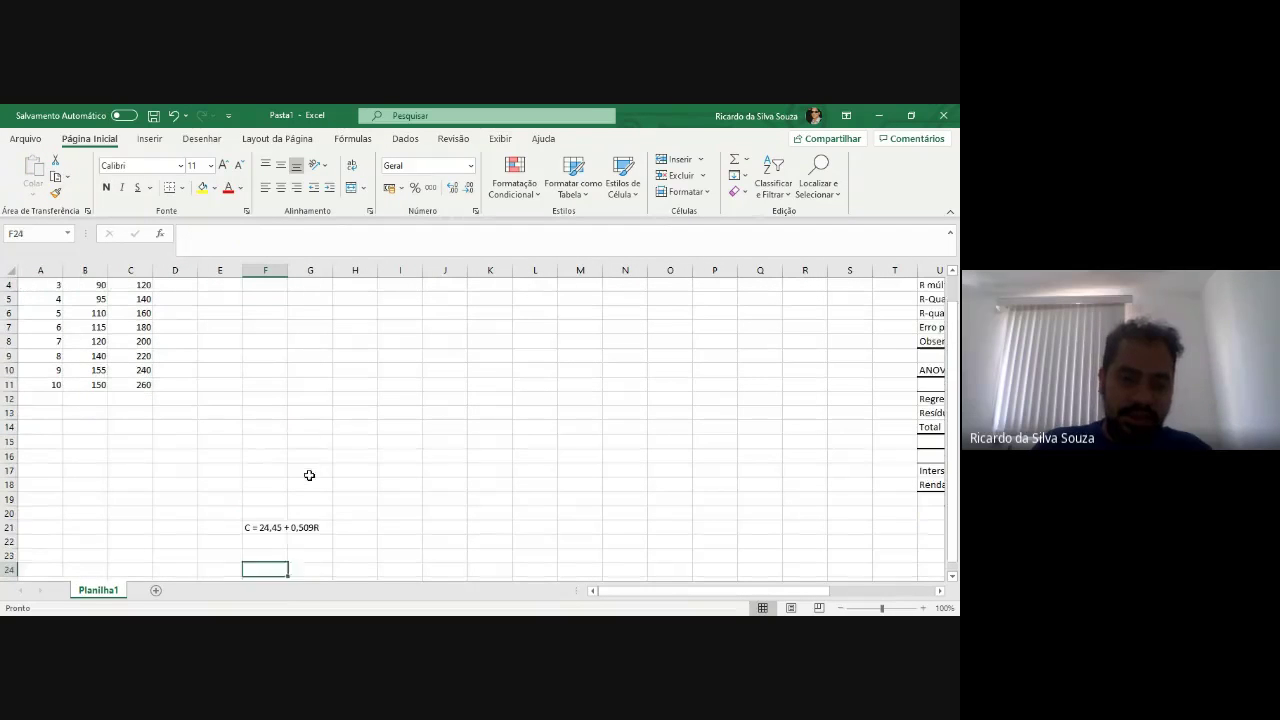
key("Up")
key("ctrl+c")
key("Right")
key("Right")
key("Right")
key("Right")
key("Right")
key("Right")
key("Right")
key("Right")
key("Right")
key("Right")
key("Right")
key("Right")
key("Right")
key("Right")
key("Right")
key("Return")
Step: Return to the Ano, Consumo and Renda data table at the start of the sheet and the cleared columns beside it
key("Left")
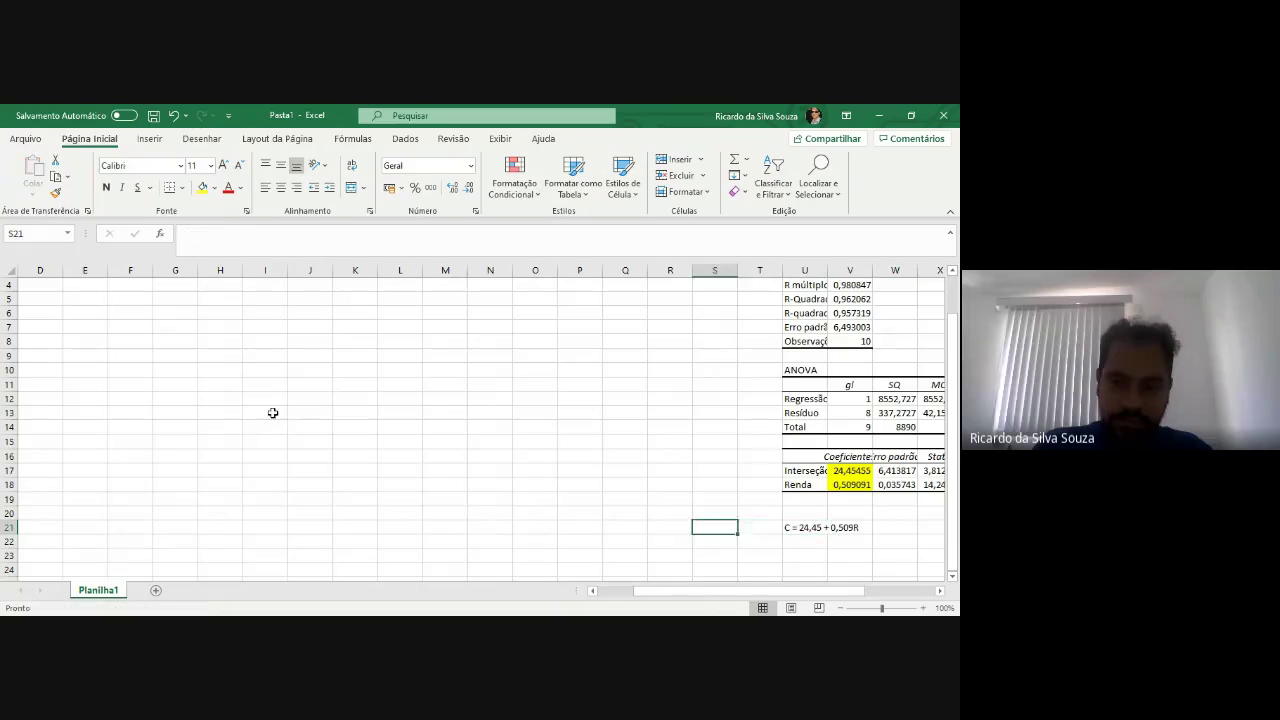
key("Left")
key("Left")
key("Left")
key("Left")
key("Left")
key("Left")
key("Left")
key("Left")
key("Left")
key("Left")
key("Left")
key("Left")
key("Left")
key("Left")
key("Left")
key("Left")
key("Left")
key("Left")
key("Left")
key("Up")
key("Up")
key("Up")
key("Up")
key("Up")
key("Up")
key("Up")
key("Up")
key("Up")
key("Up")
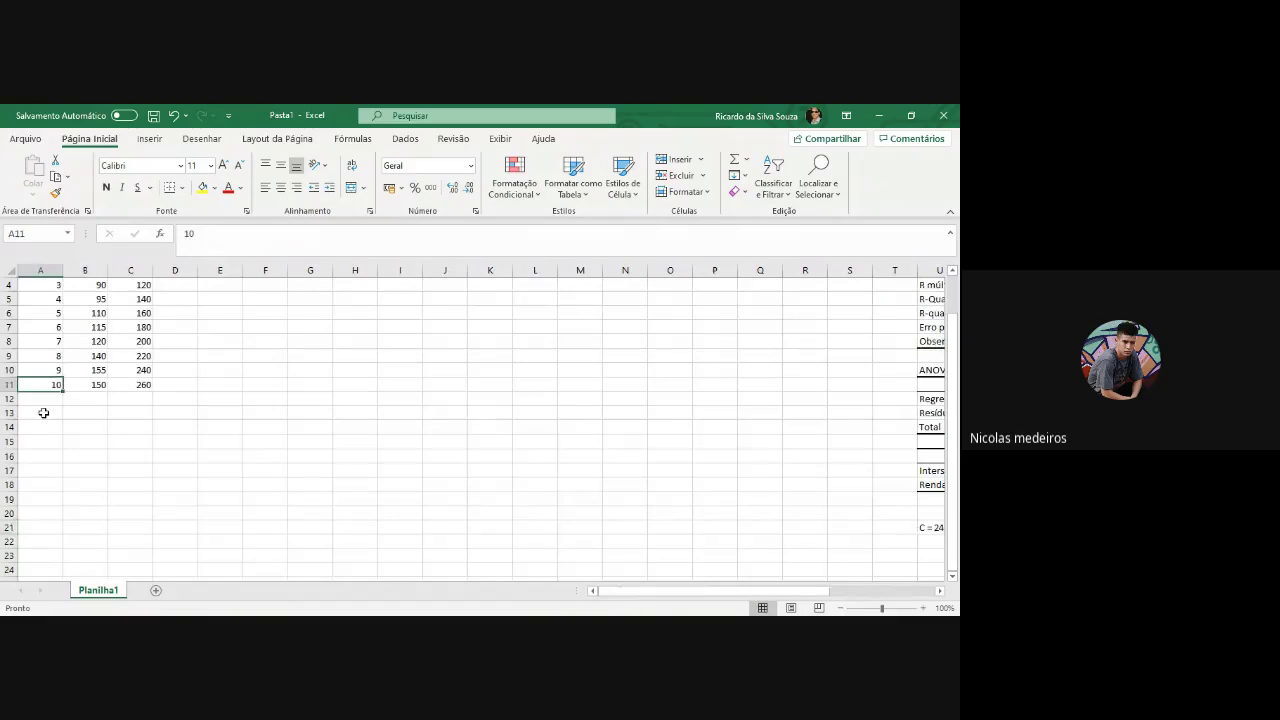
key("Up")
key("Up")
key("Up")
key("Up")
key("Up")
key("Up")
key("Up")
key("Up")
key("Up")
key("Up")
key("Right")
key("Right")
key("Right")
key("Right")
key("Down")
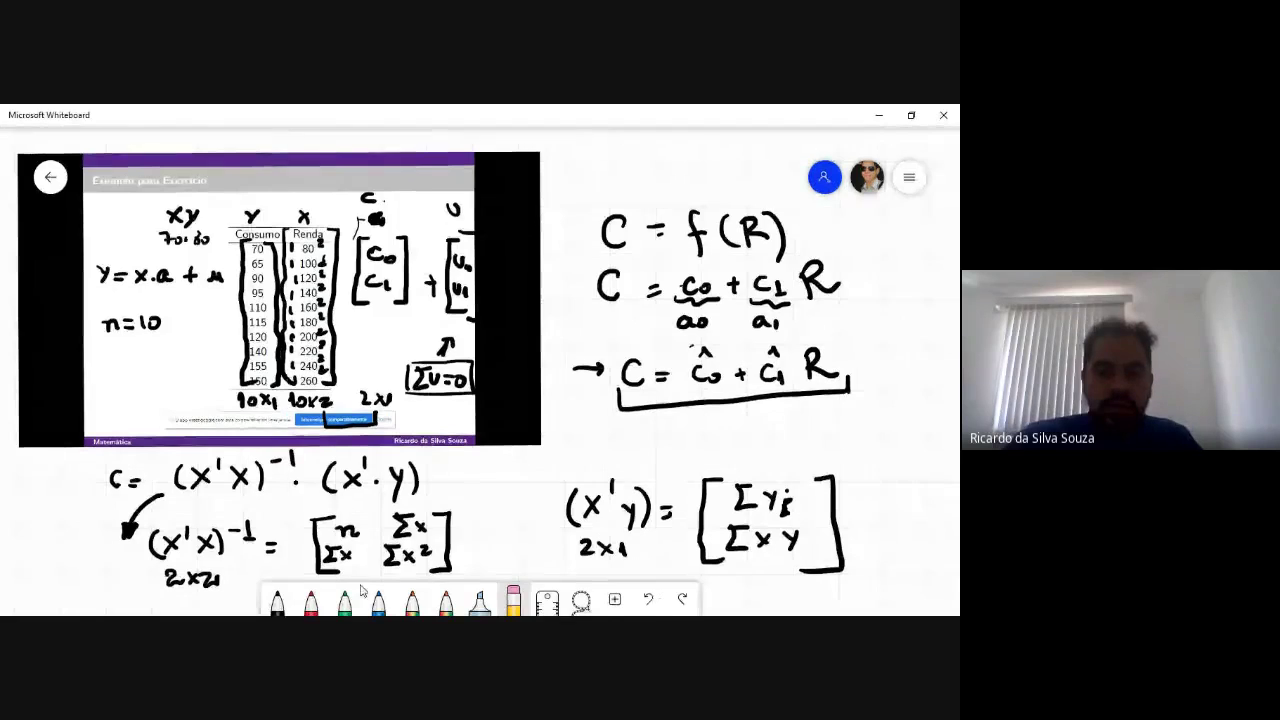
Step: Switch to Microsoft Whiteboard, strike through each Consumo value in red and replace n with 10 in the (X'X)⁻¹ matrix
left_click(312, 600)
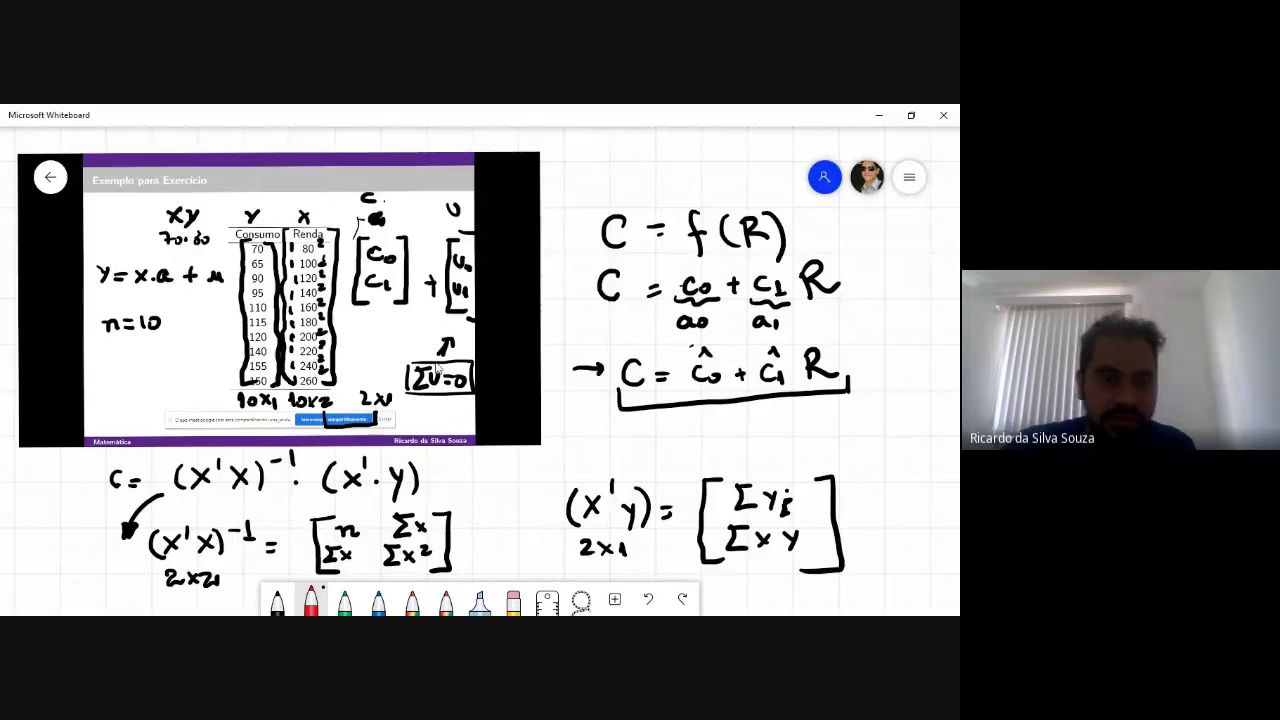
mouse_move(224, 252)
left_mouse_down()
mouse_move(266, 247)
mouse_move(268, 278)
left_mouse_up()
mouse_move(233, 296)
left_mouse_down()
mouse_move(260, 292)
mouse_move(266, 307)
left_mouse_up()
left_click_drag(237, 326, 264, 320)
left_click_drag(242, 384, 268, 377)
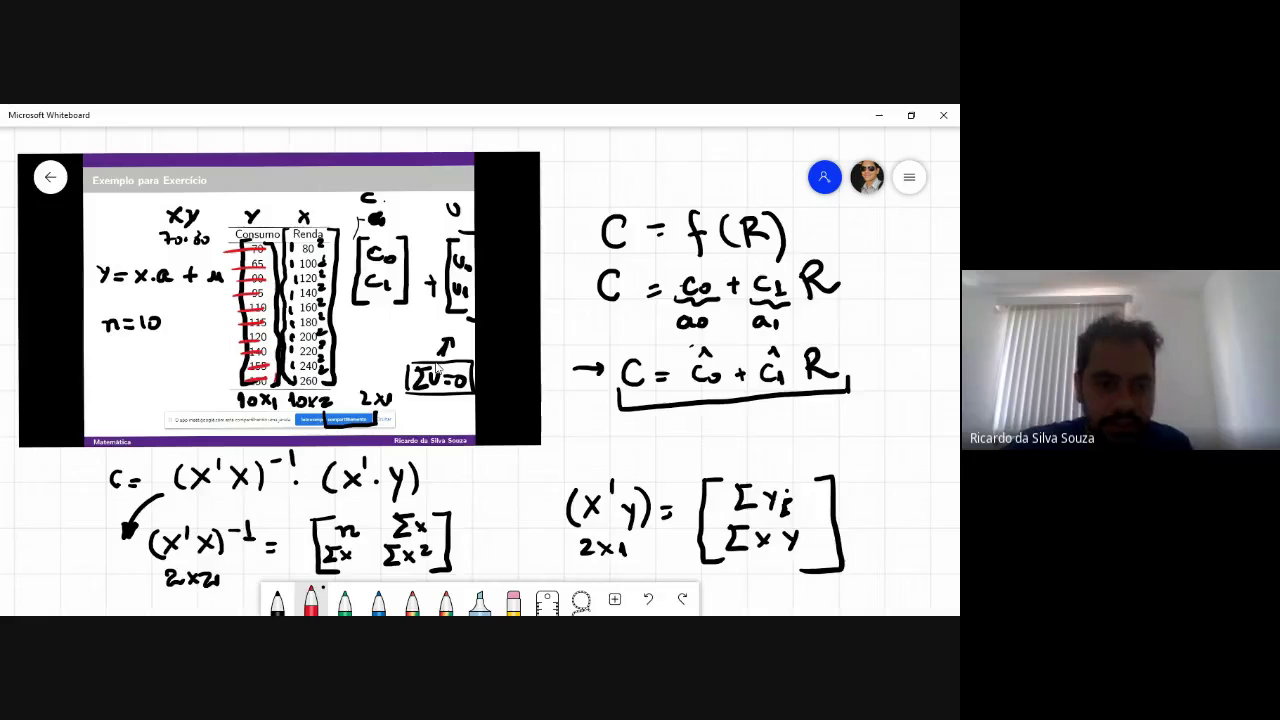
left_click_drag(327, 537, 354, 511)
left_click_drag(364, 500, 363, 501)
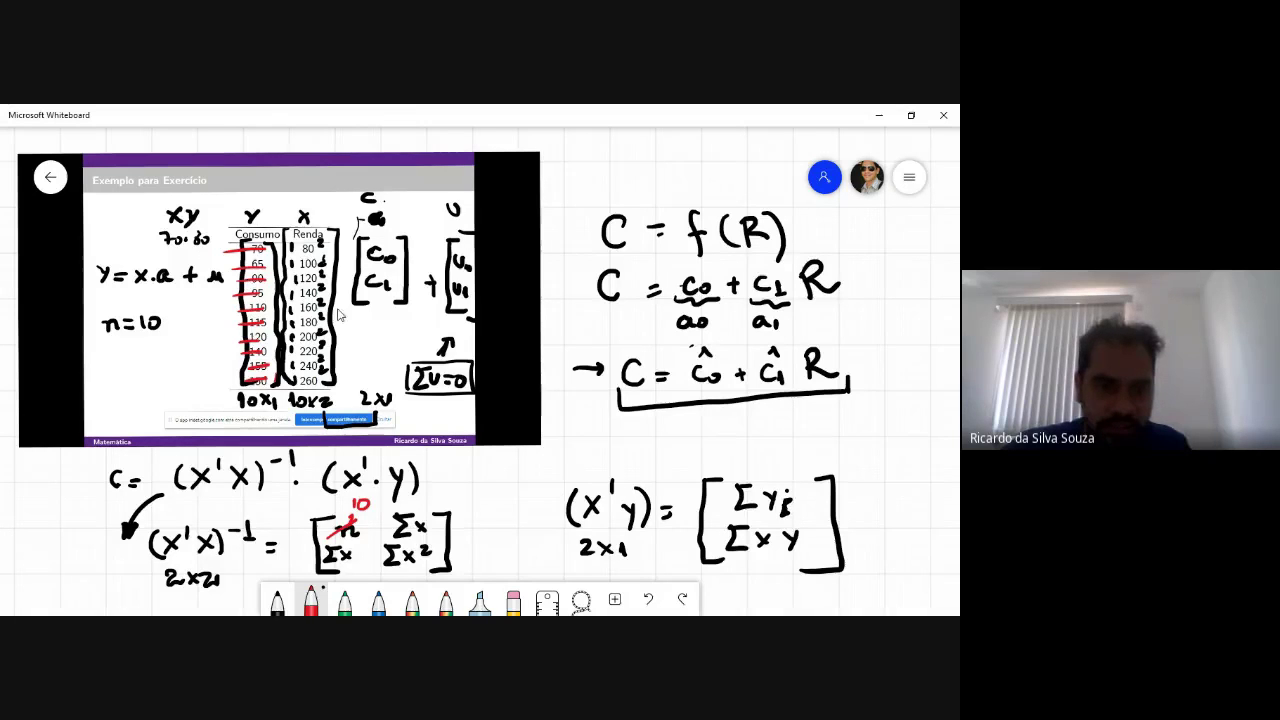
Step: Clear everything from the whiteboard
left_click(508, 600)
left_click(508, 600)
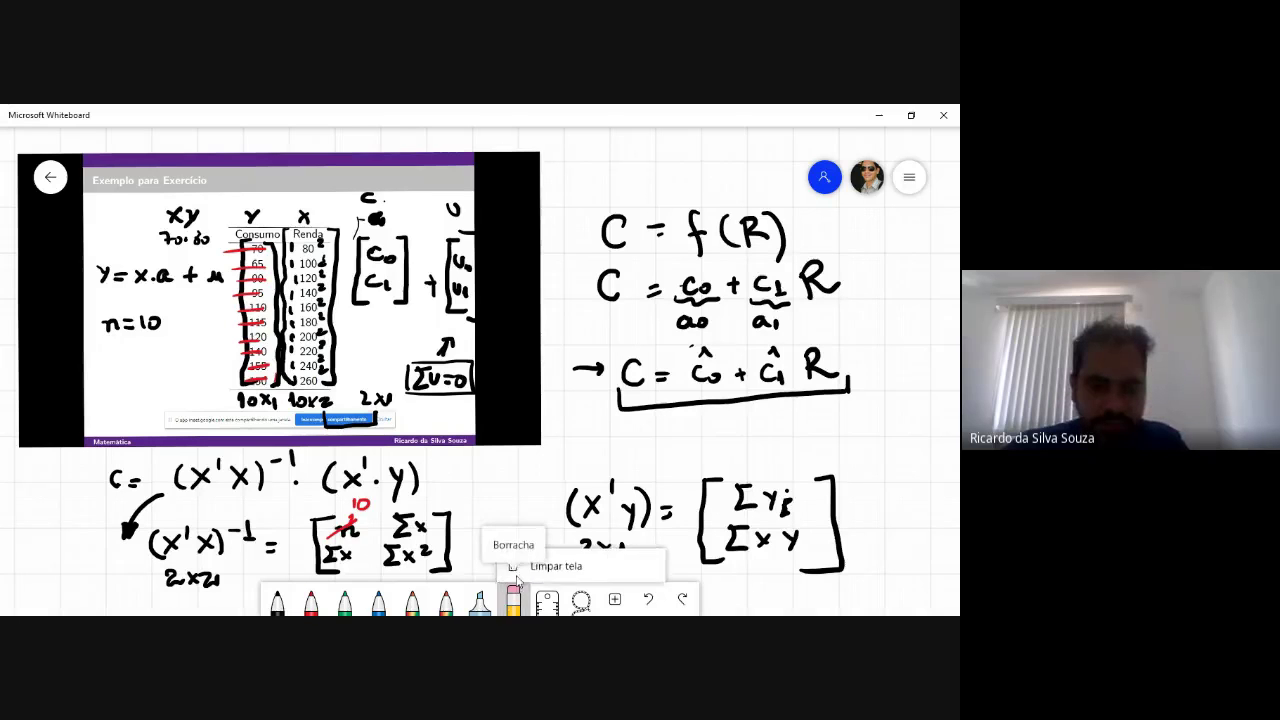
left_click(553, 566)
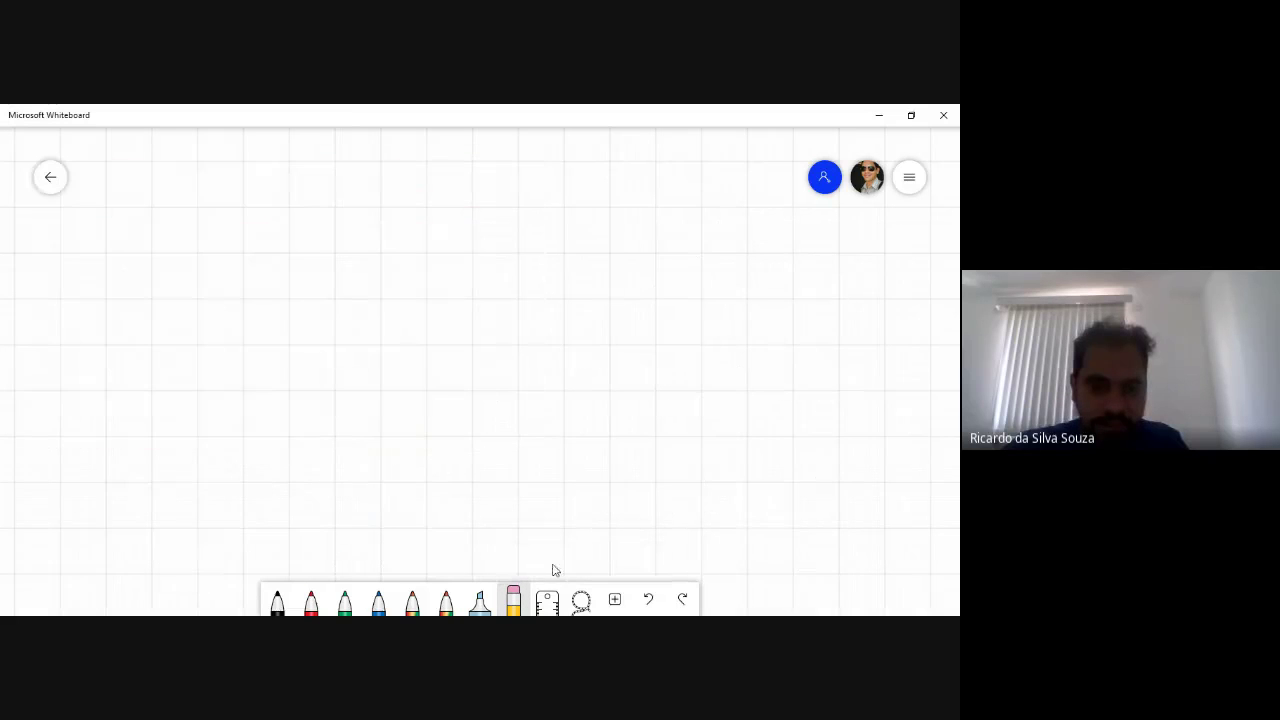
Step: Paste the "Exemplo para Exercício" slide image onto the empty board and enlarge it until the Consumo and Renda table is legible
left_click(280, 600)
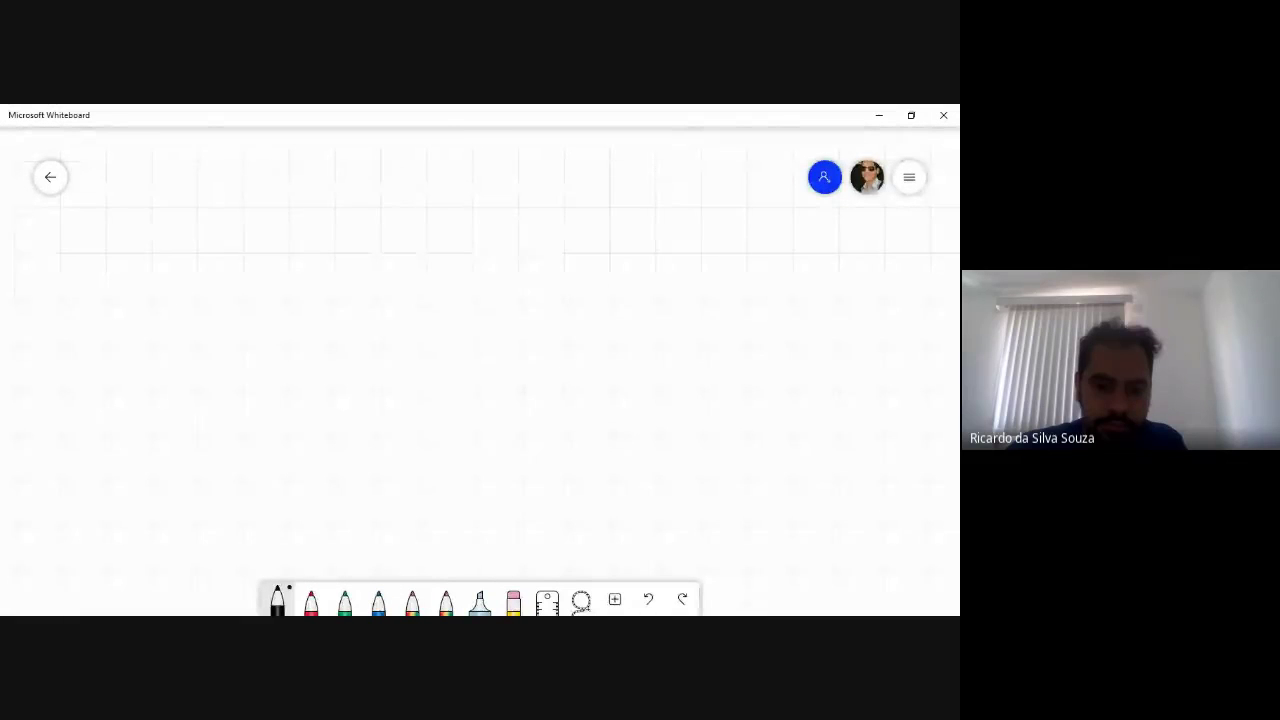
key("ctrl+v")
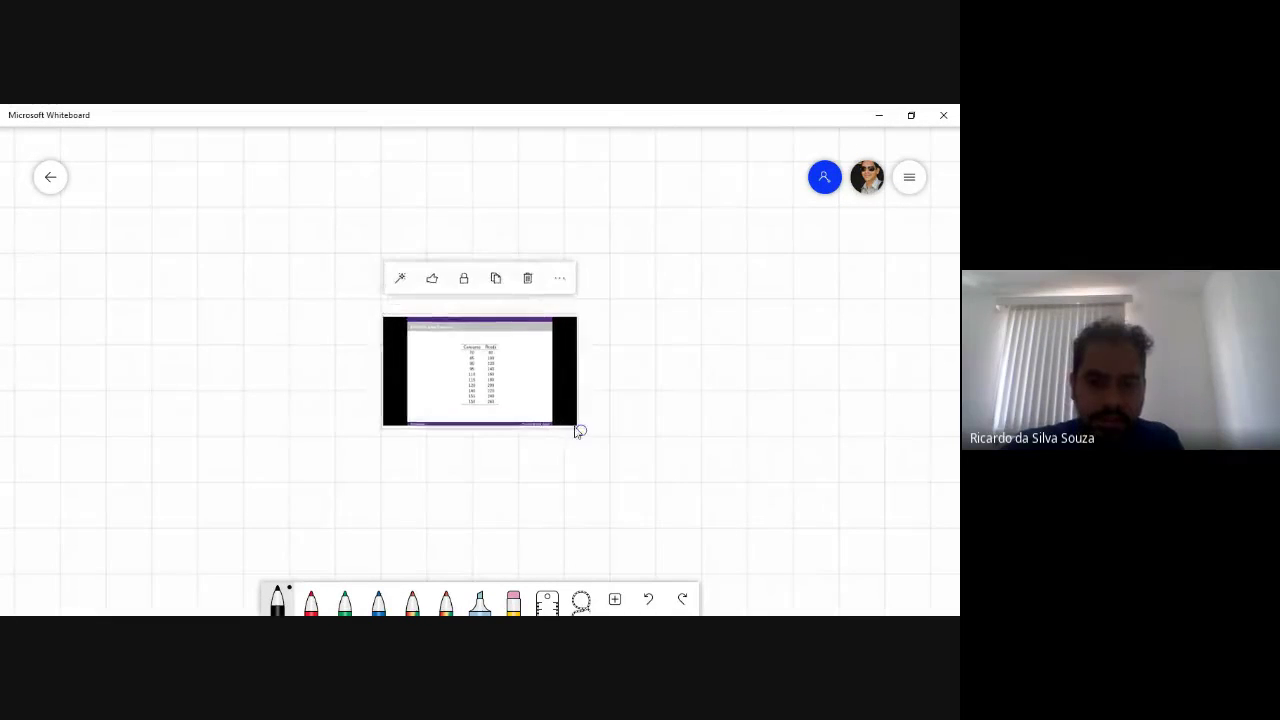
left_click_drag(578, 430, 470, 402)
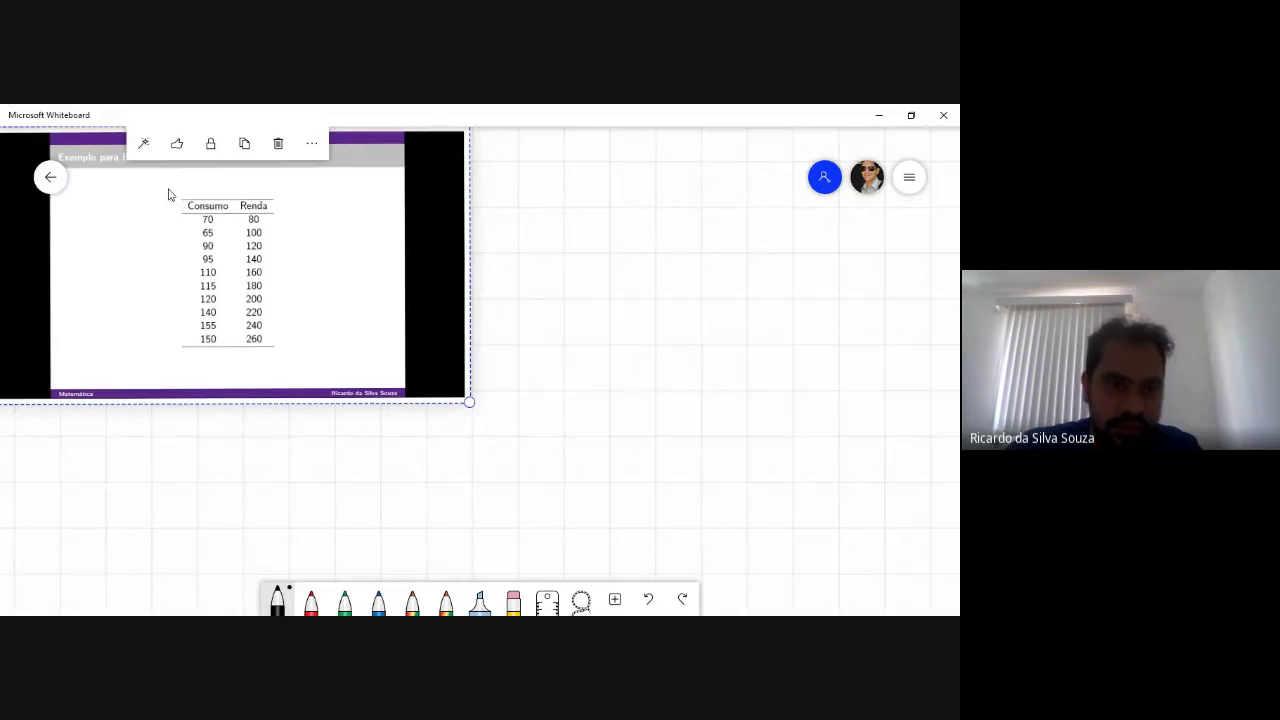
key("Escape")
left_click_drag(197, 237, 217, 232)
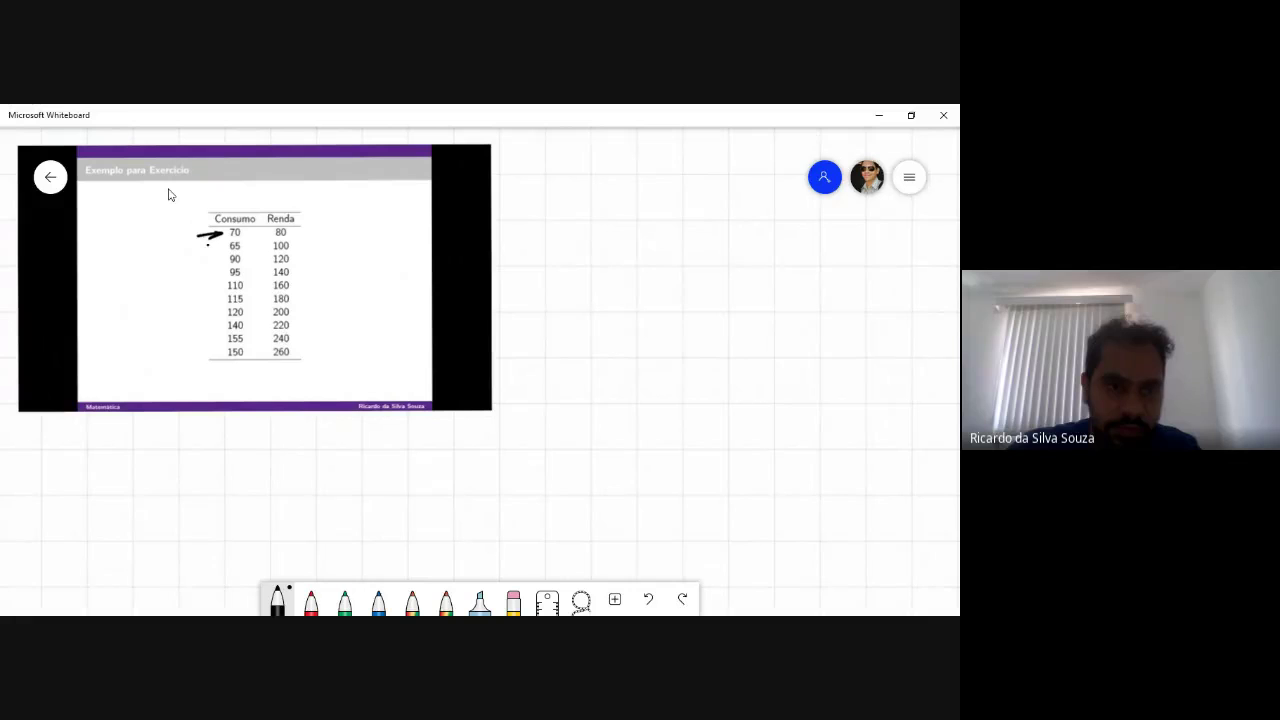
mouse_move(195, 268)
left_mouse_down()
mouse_move(222, 264)
mouse_move(217, 287)
left_mouse_up()
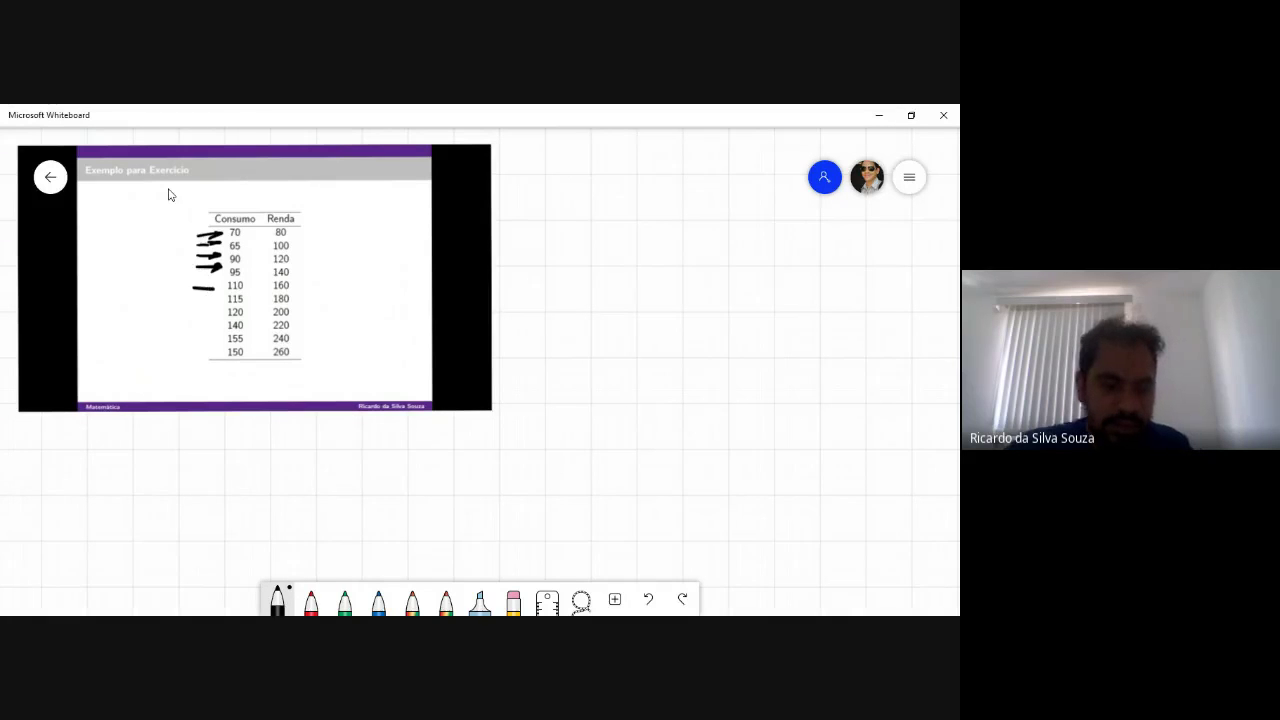
key("ctrl+z")
key("ctrl+z")
key("ctrl+z")
key("ctrl+z")
key("ctrl+z")
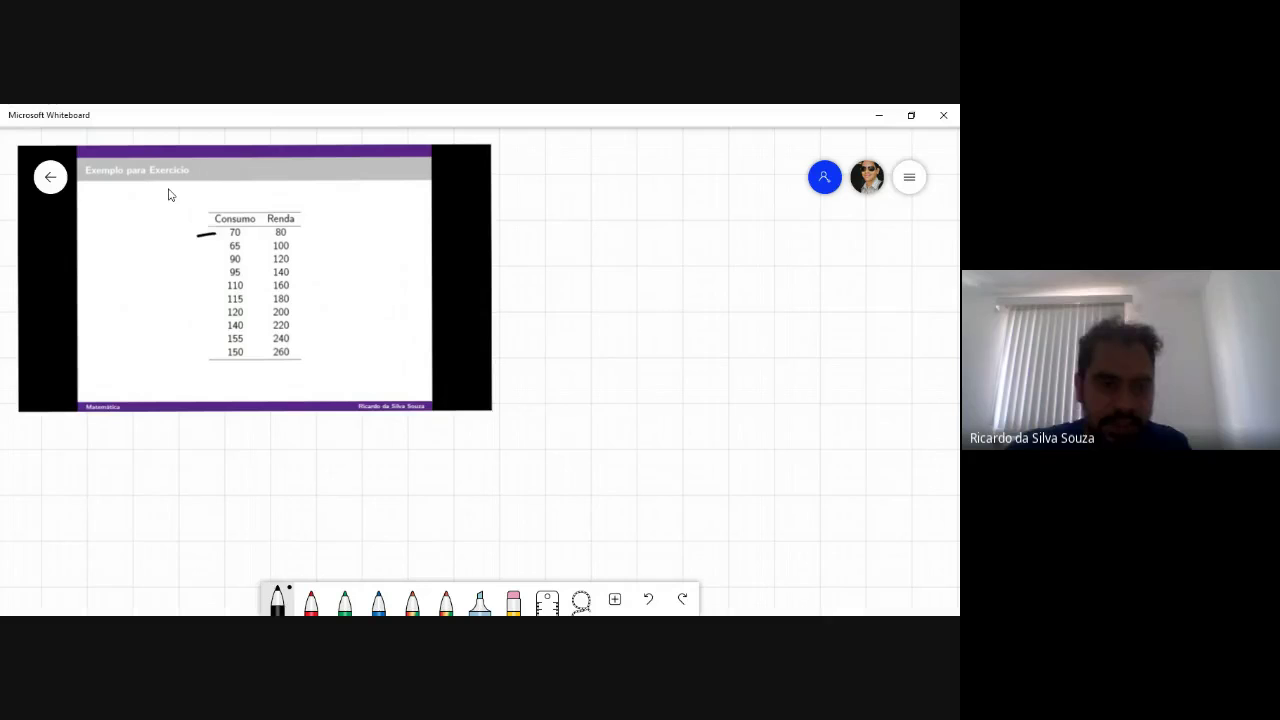
key("ctrl+z")
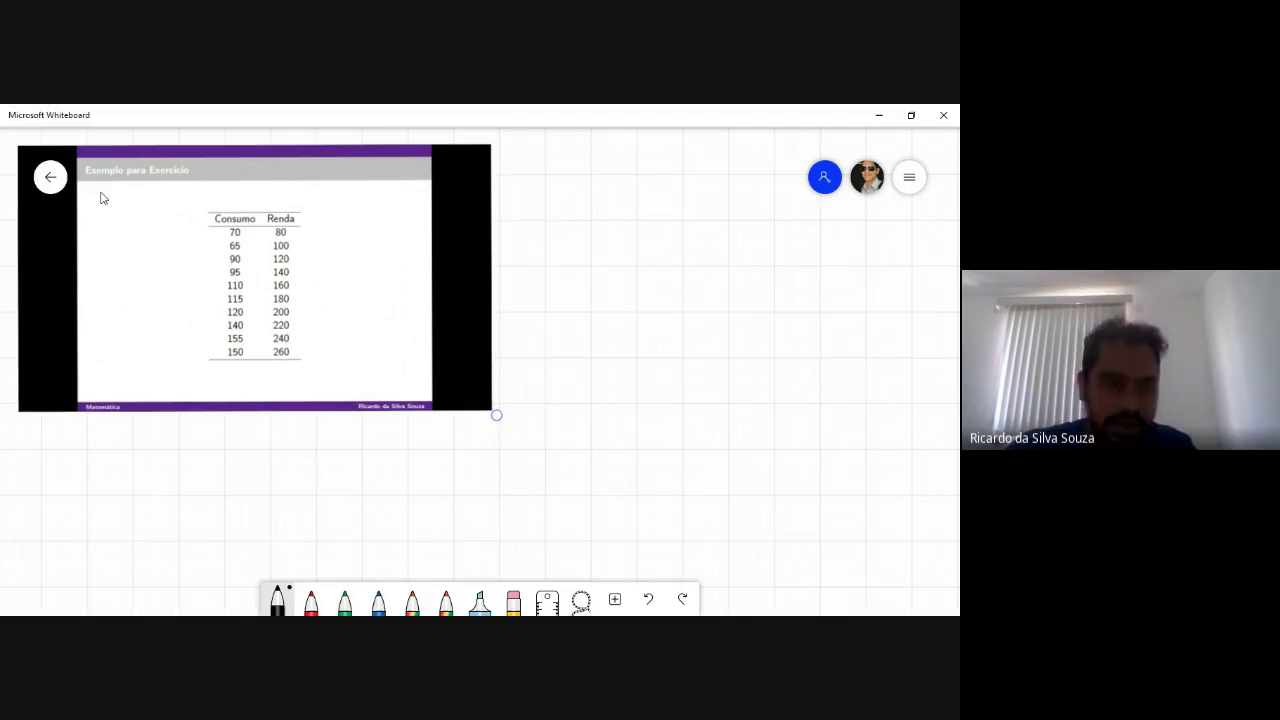
key("ctrl+z")
Step: Handwrite "n=10" in black beside the slide's data table and (X'X)⁻¹ below the slide
left_click_drag(104, 199, 138, 204)
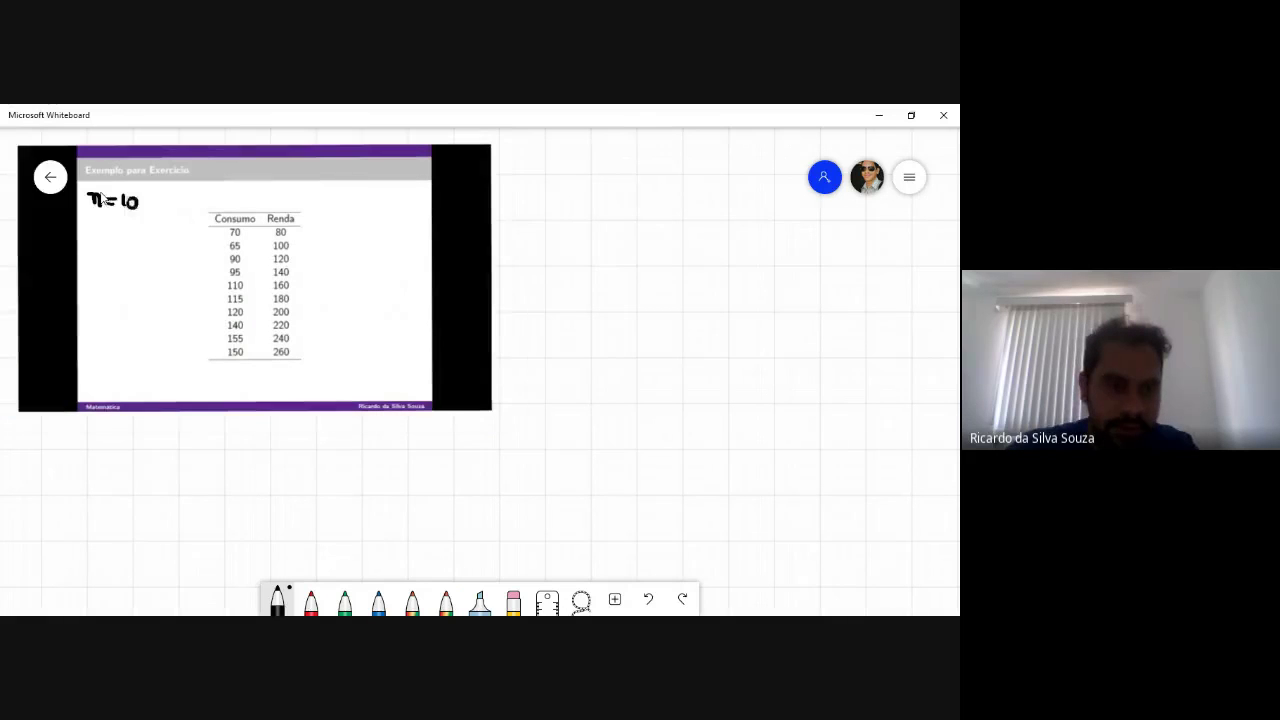
left_click_drag(62, 456, 58, 484)
mouse_move(84, 462)
left_mouse_down()
mouse_move(72, 479)
mouse_move(104, 481)
left_mouse_up()
left_click_drag(102, 463, 118, 481)
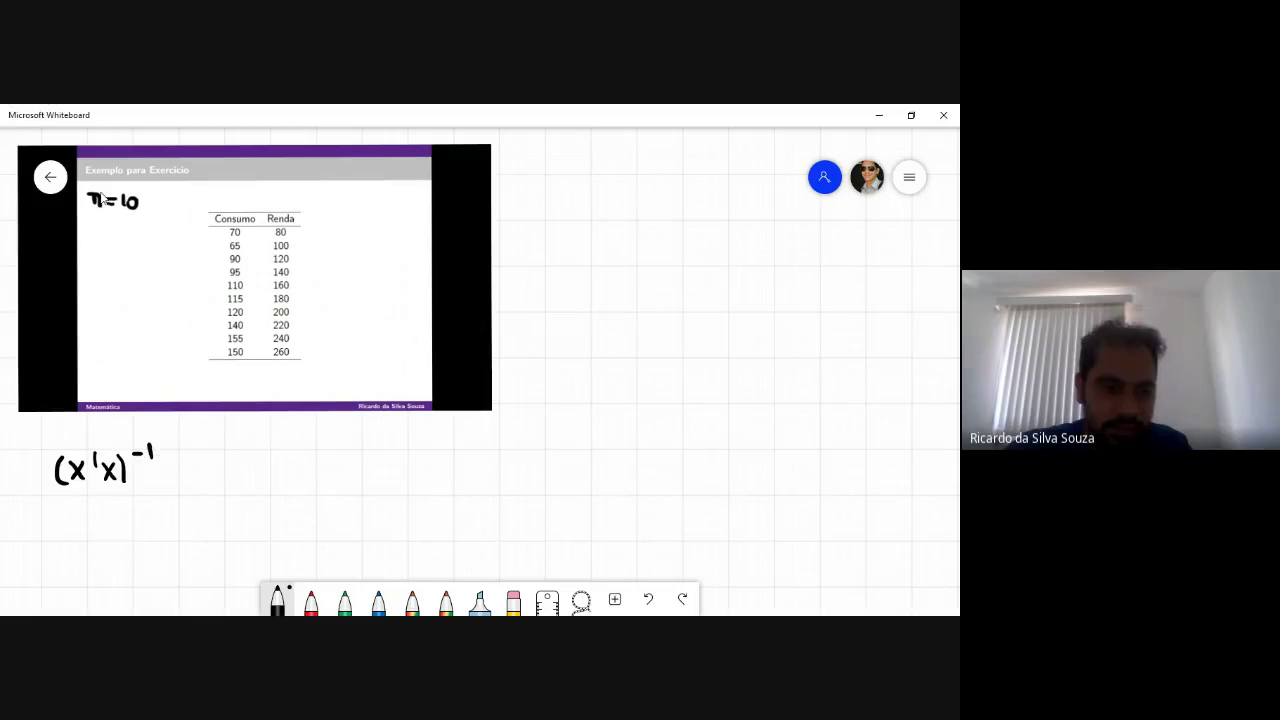
Step: Handwrite the bracketed 2×2 matrix for (X'X)⁻¹, with n and Σxi in the first row and Σxi and Σxi² in the second
left_click_drag(222, 446, 205, 528)
left_click_drag(288, 452, 302, 470)
left_click_drag(309, 458, 310, 468)
left_click_drag(321, 462, 322, 471)
mouse_move(228, 491)
left_mouse_down()
mouse_move(244, 489)
mouse_move(243, 514)
left_mouse_up()
left_click_drag(242, 502, 254, 513)
mouse_move(254, 502)
left_mouse_down()
mouse_move(242, 514)
mouse_move(286, 494)
mouse_move(300, 519)
left_mouse_up()
left_click_drag(304, 507, 304, 516)
left_click_drag(316, 506, 317, 518)
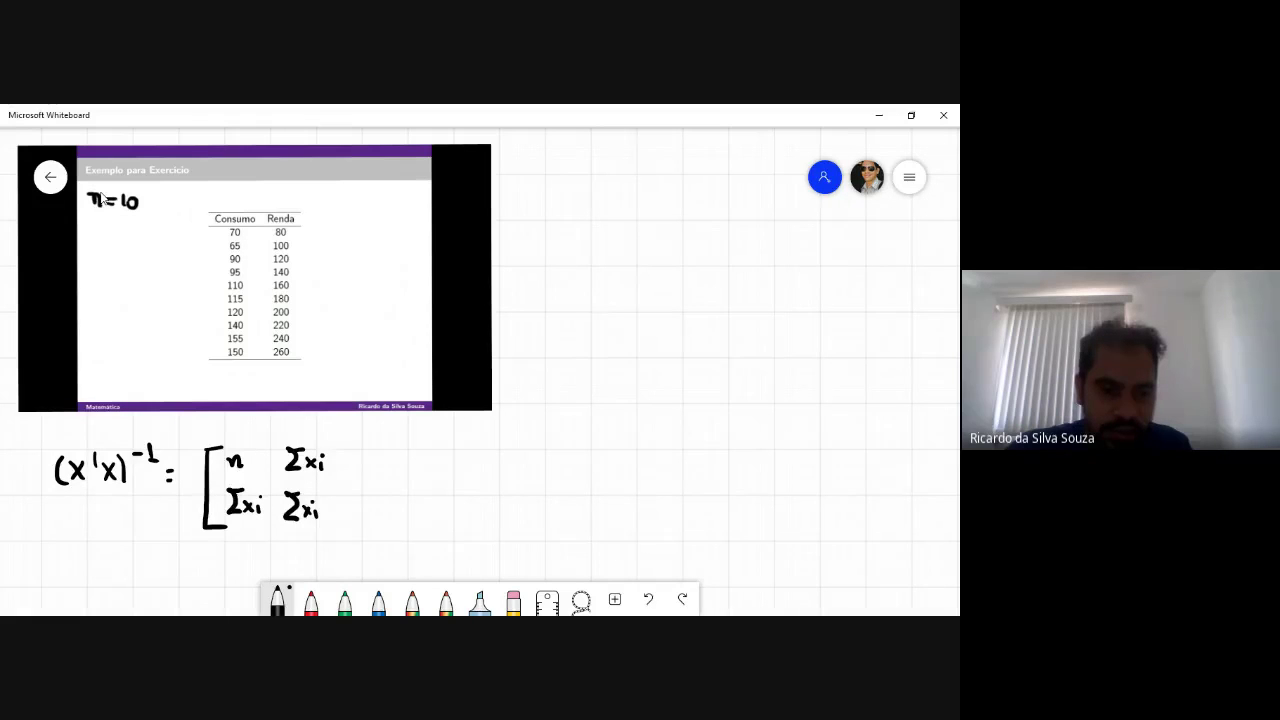
left_click_drag(347, 448, 336, 528)
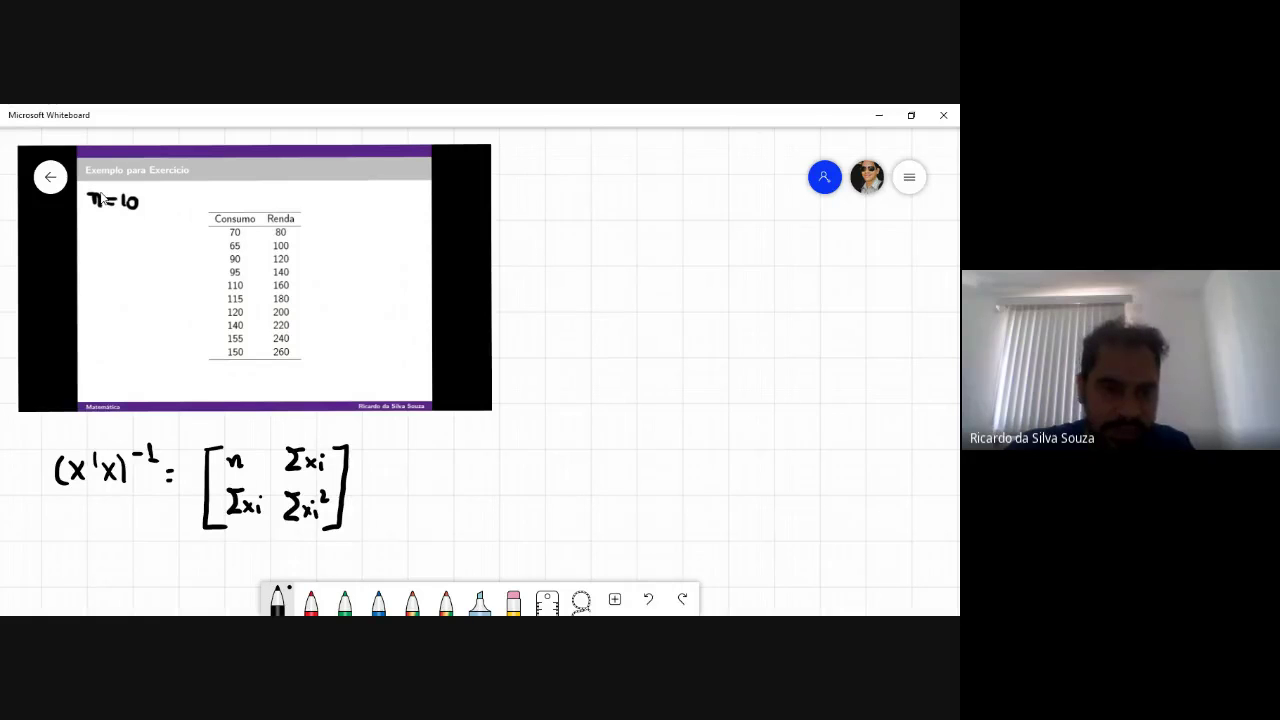
Step: Label the Consumo column Y and the Renda column X, and draw a Σ below the table beside its last row
left_click_drag(271, 196, 287, 212)
mouse_move(287, 196)
left_mouse_down()
mouse_move(271, 212)
mouse_move(236, 205)
left_mouse_up()
left_click_drag(244, 193, 231, 214)
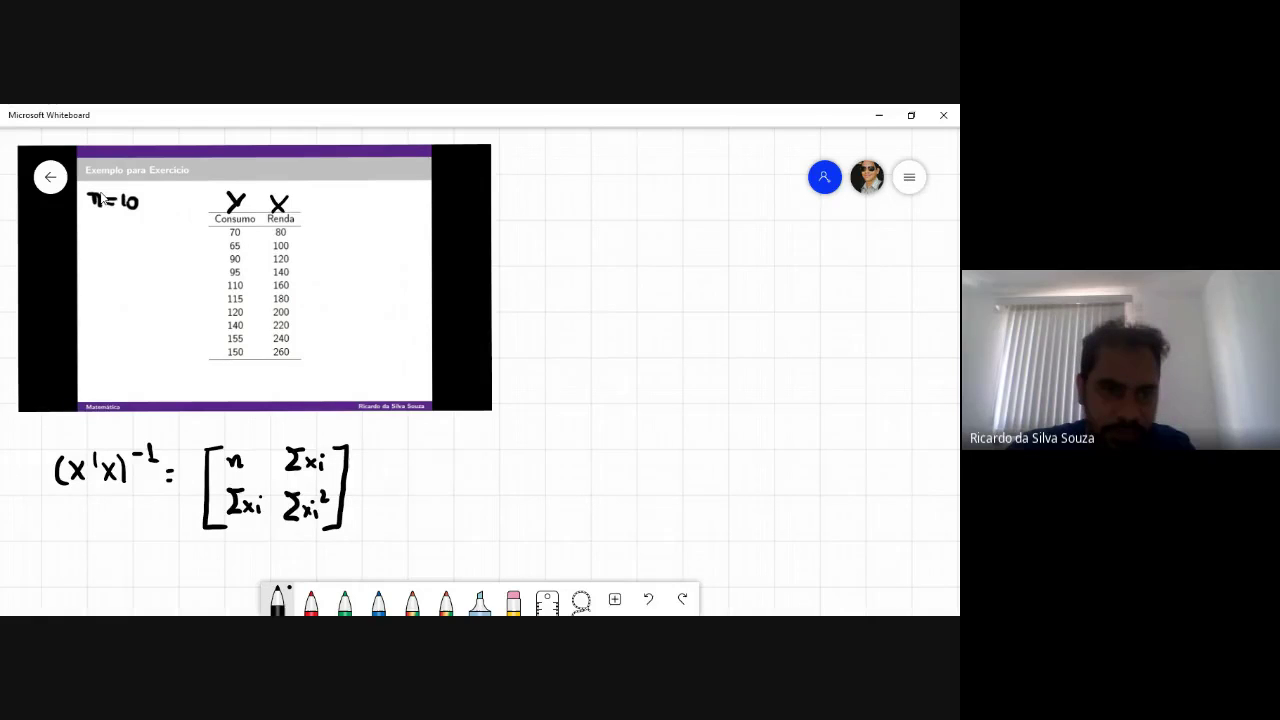
left_click_drag(185, 363, 183, 382)
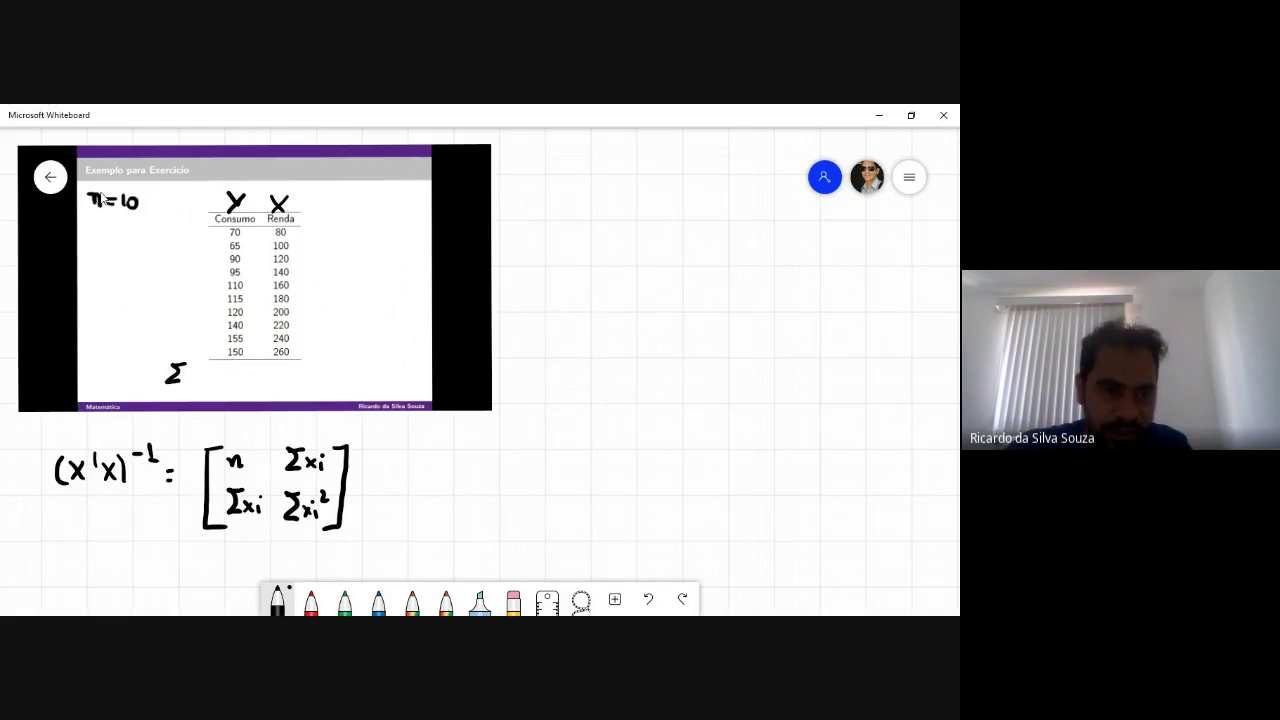
Step: Draw a large Σ on the slide and write out the summation Σn = 1+2+3+4...+i with a note on i beside the slide
mouse_move(383, 225)
left_mouse_down()
mouse_move(370, 248)
mouse_move(394, 251)
left_mouse_up()
mouse_move(532, 147)
left_mouse_down()
mouse_move(534, 173)
mouse_move(555, 167)
left_mouse_up()
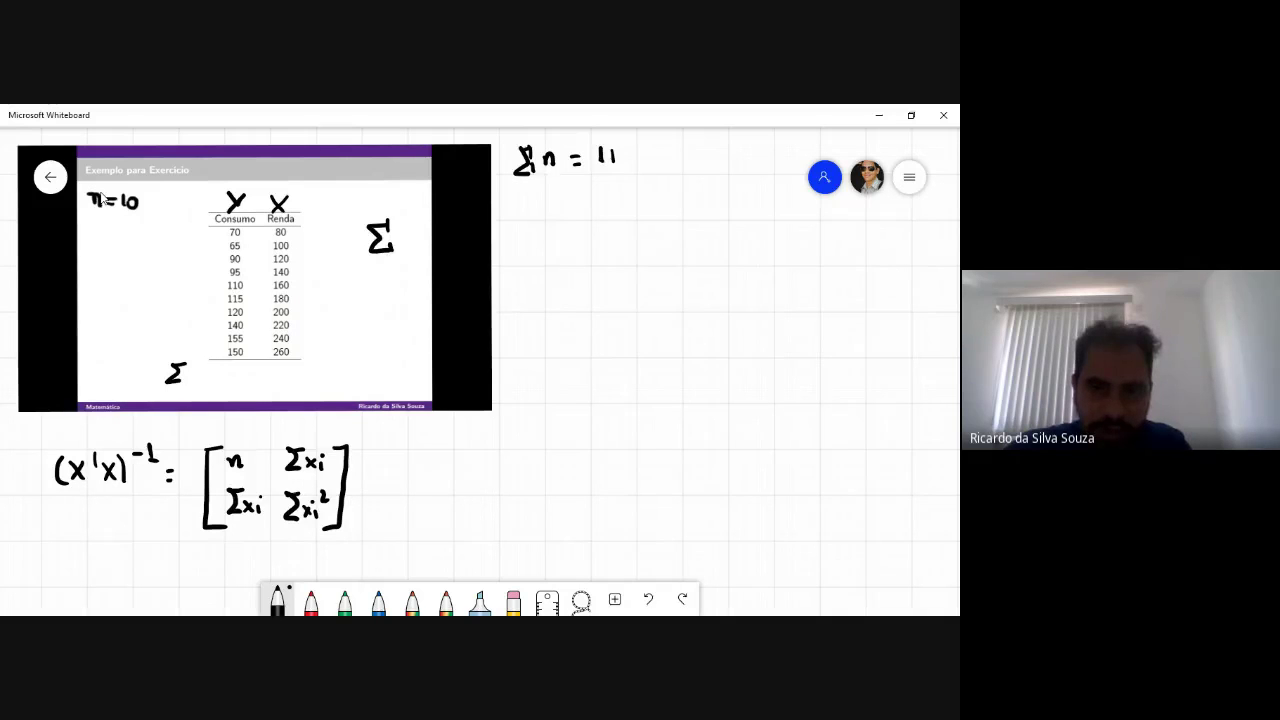
left_click_drag(656, 152, 731, 162)
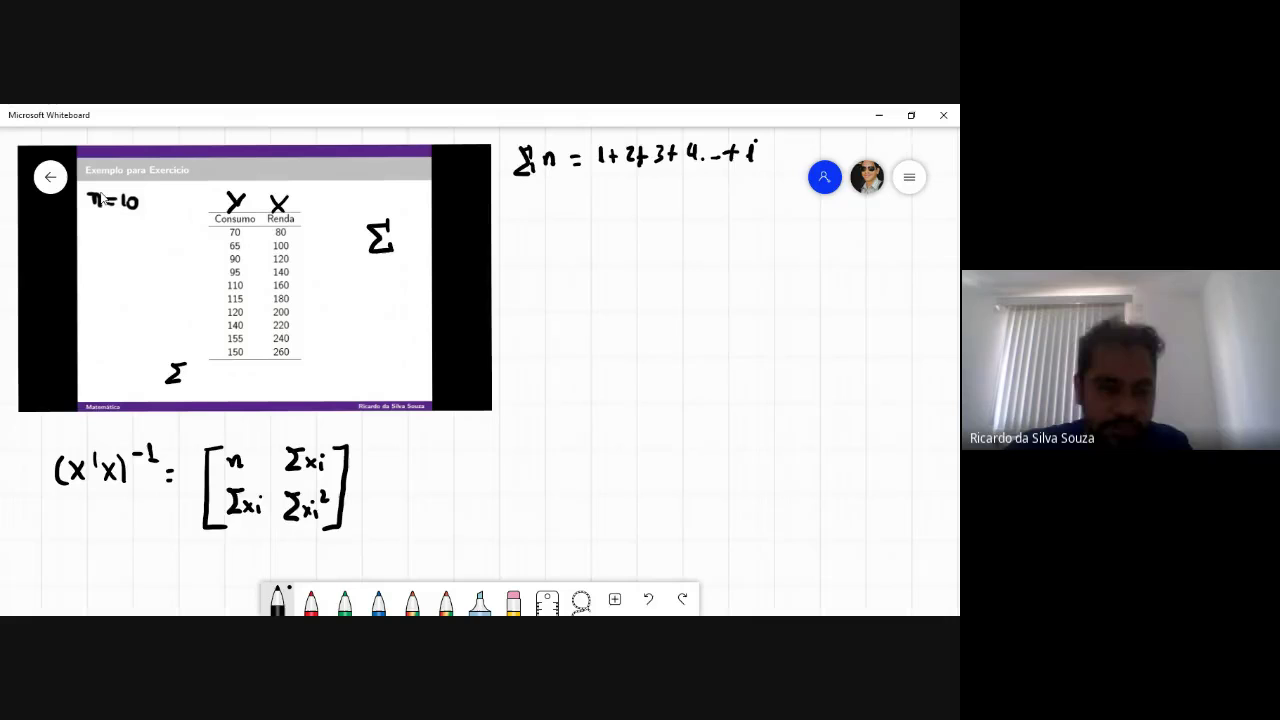
mouse_move(719, 213)
left_mouse_down()
mouse_move(716, 230)
mouse_move(752, 216)
left_mouse_up()
left_click_drag(742, 223, 773, 215)
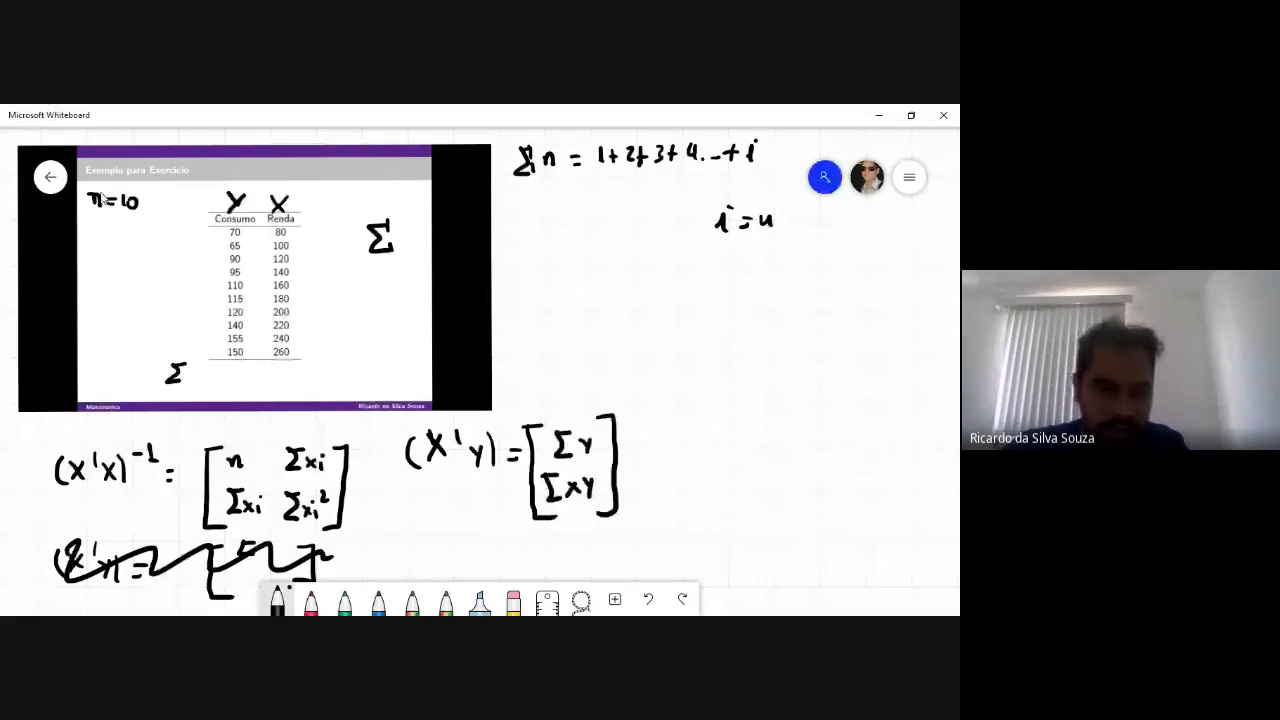
Step: Cross out n in the (X'X)⁻¹ matrix in red and write 10 above it
left_click(311, 600)
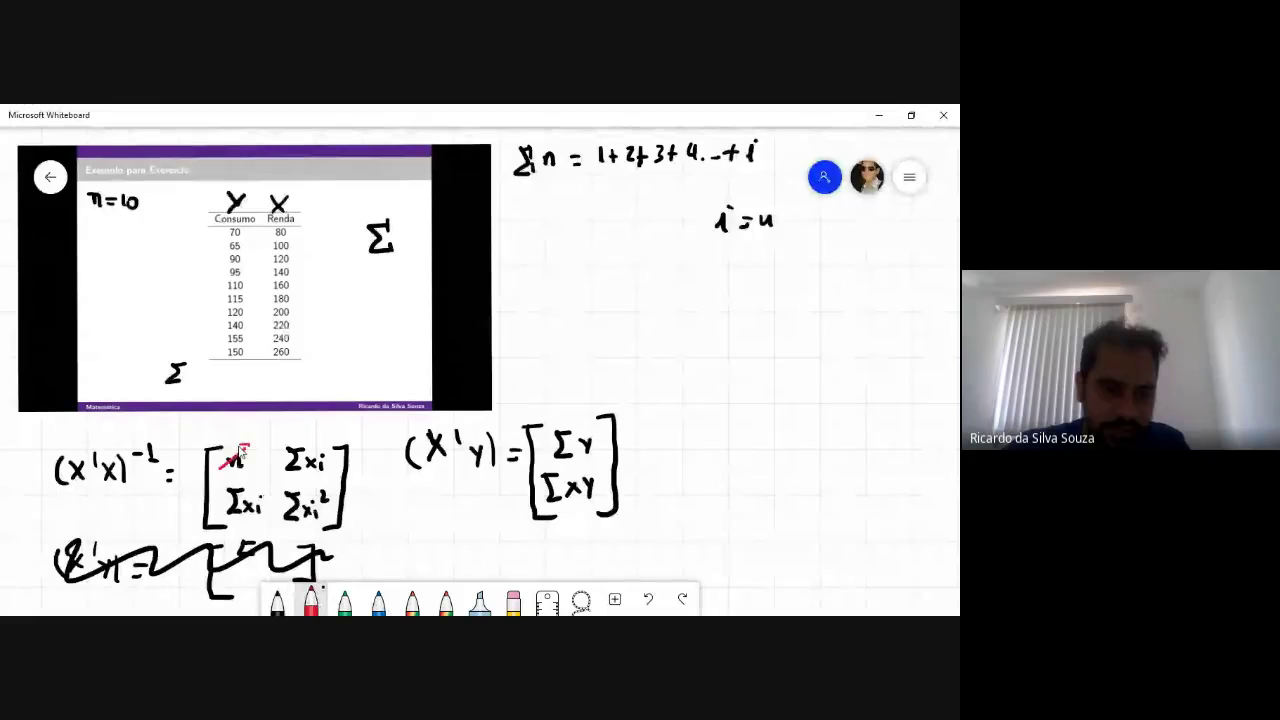
left_click_drag(254, 428, 254, 440)
left_click_drag(263, 428, 262, 429)
left_click_drag(219, 467, 245, 451)
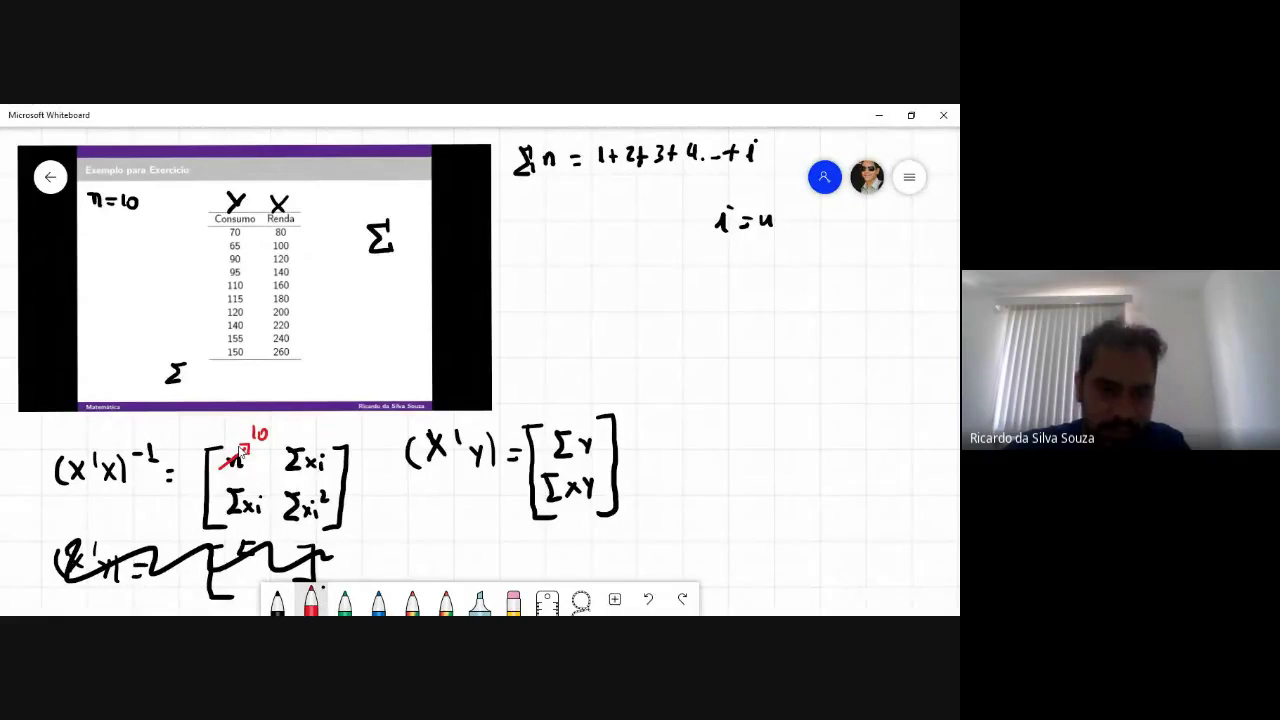
left_click_drag(239, 443, 248, 451)
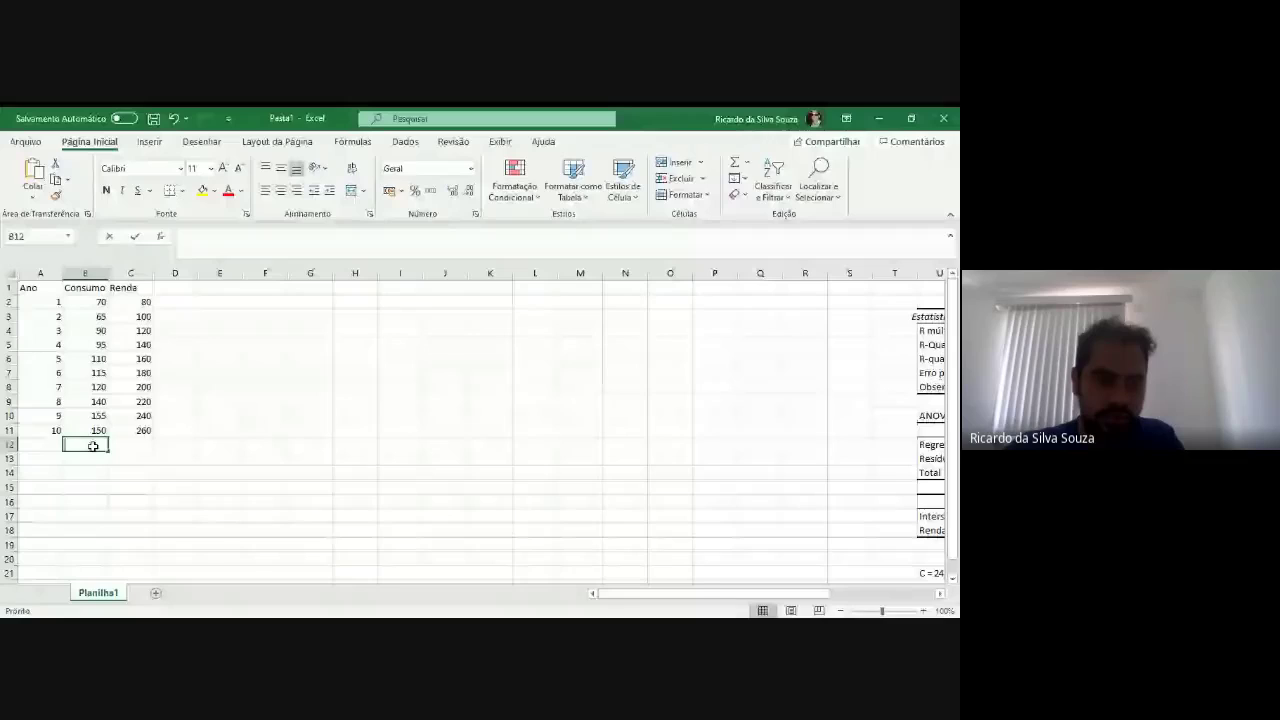
Step: Switch to Excel, sum Consumo in cell B12 with =SOMA(B2:B11) and extend the formula to C12 for Renda
type("=SOMA")
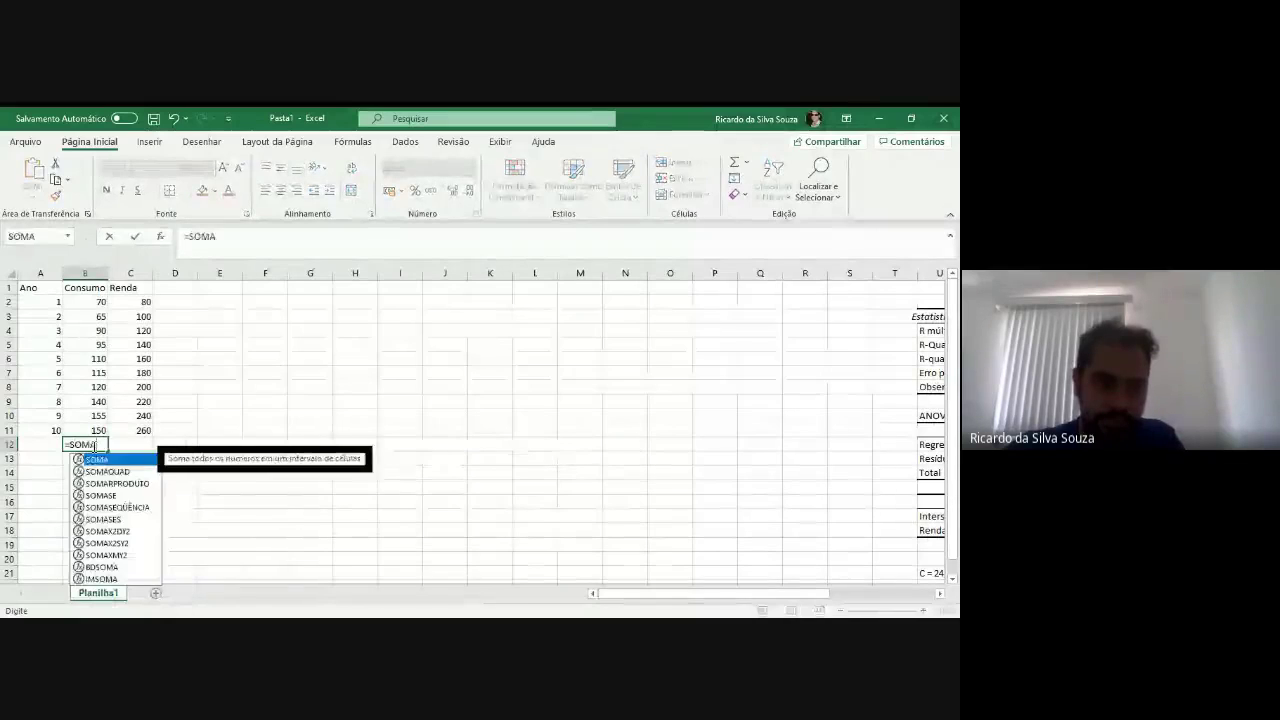
type("(")
left_click(93, 424)
key("ctrl+shift+Up")
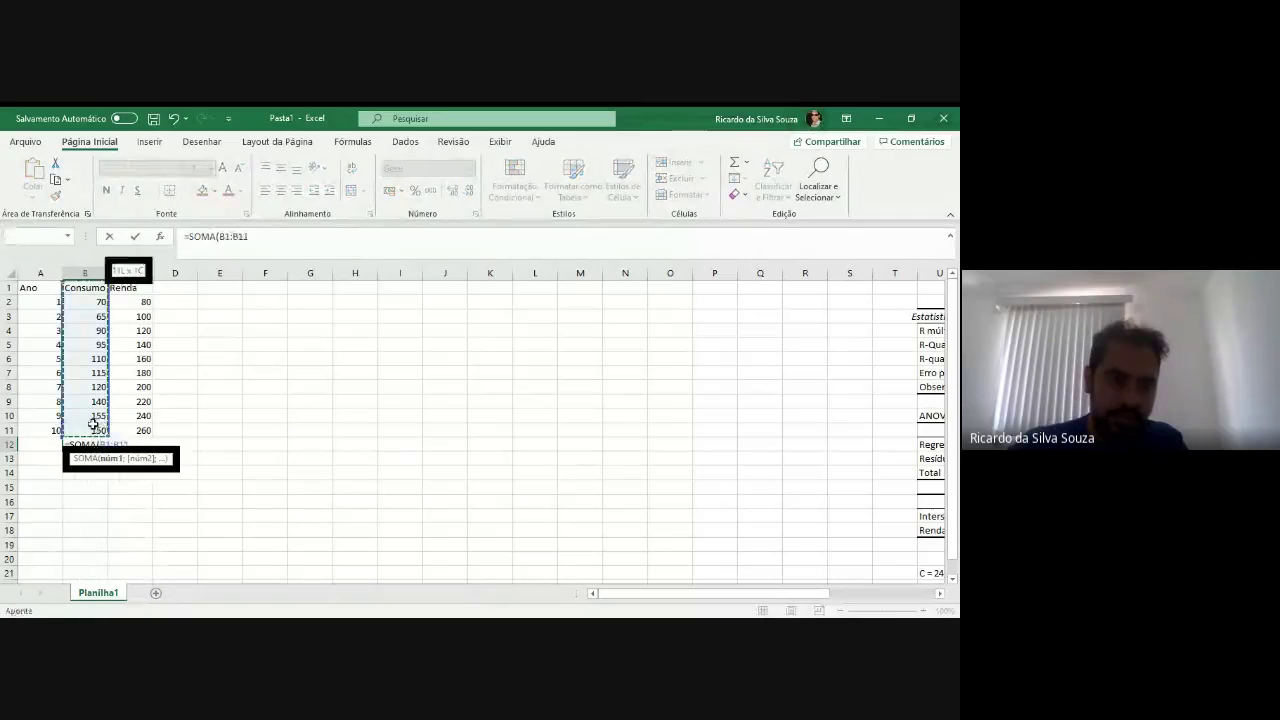
key("shift+Down")
key("Return")
left_click(93, 443)
left_click_drag(93, 443, 150, 449)
left_click(88, 443)
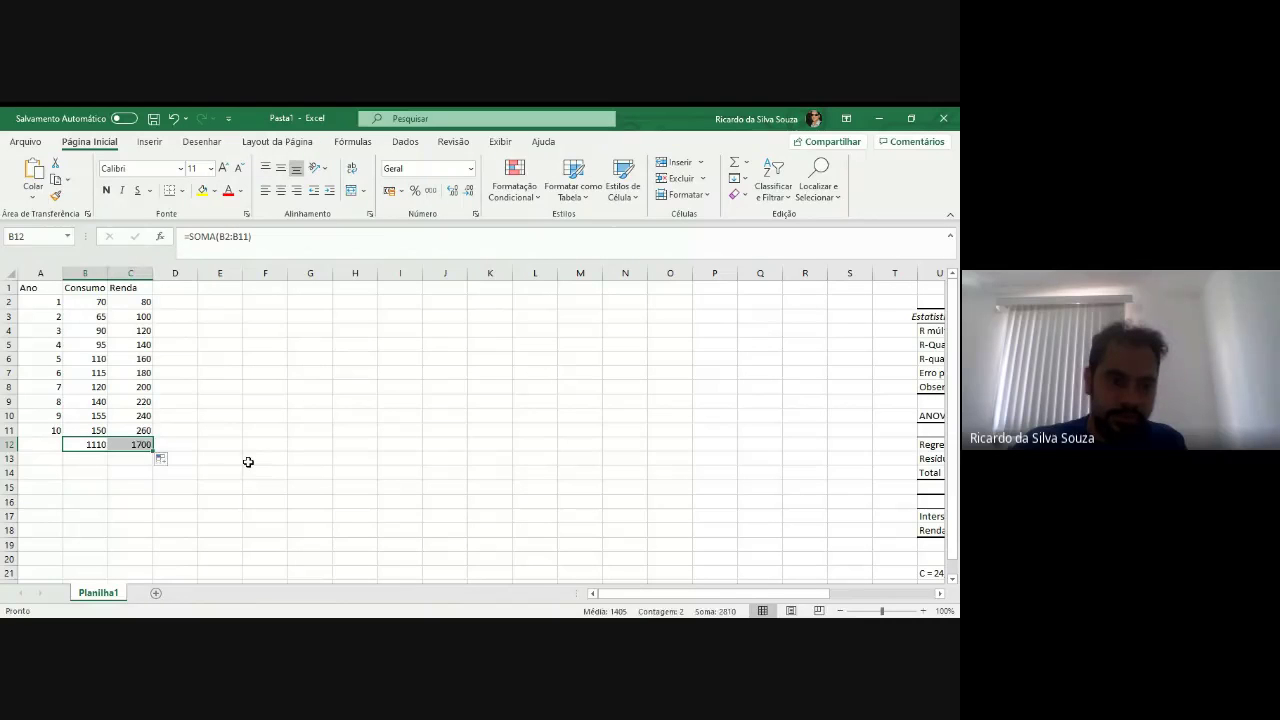
left_click(126, 288)
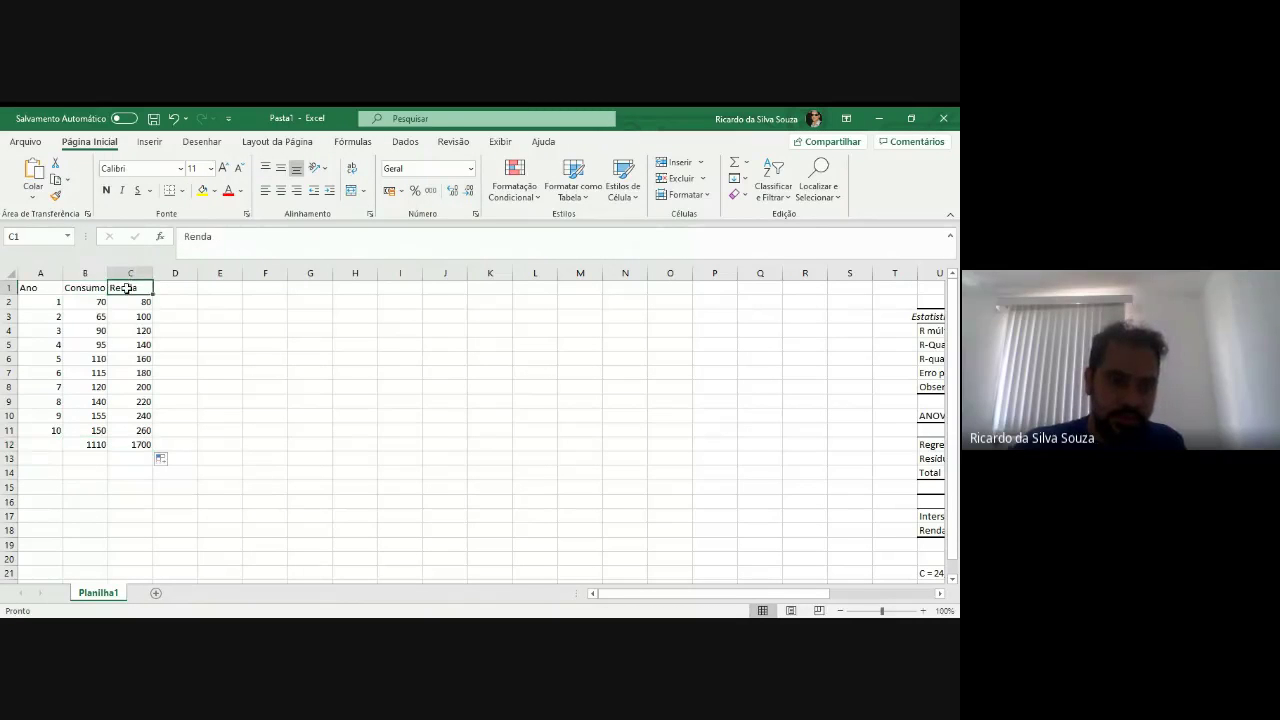
left_click(94, 446)
left_click(117, 449)
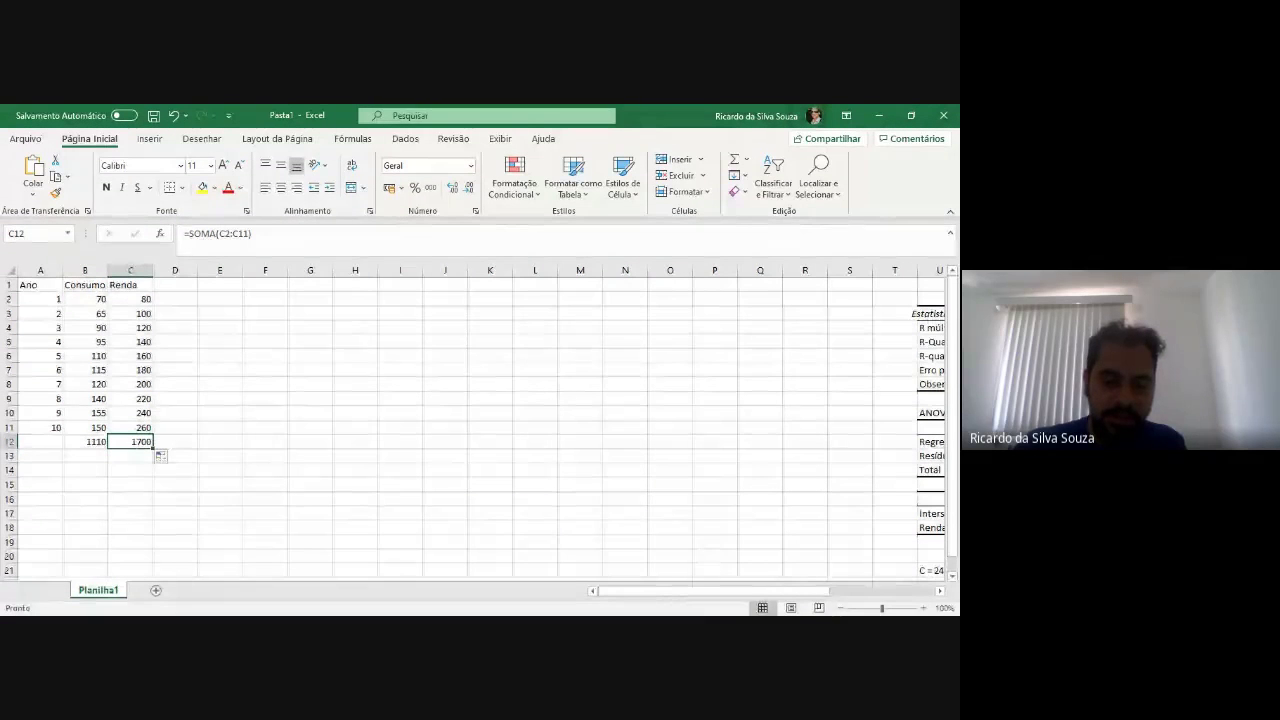
left_click(523, 469)
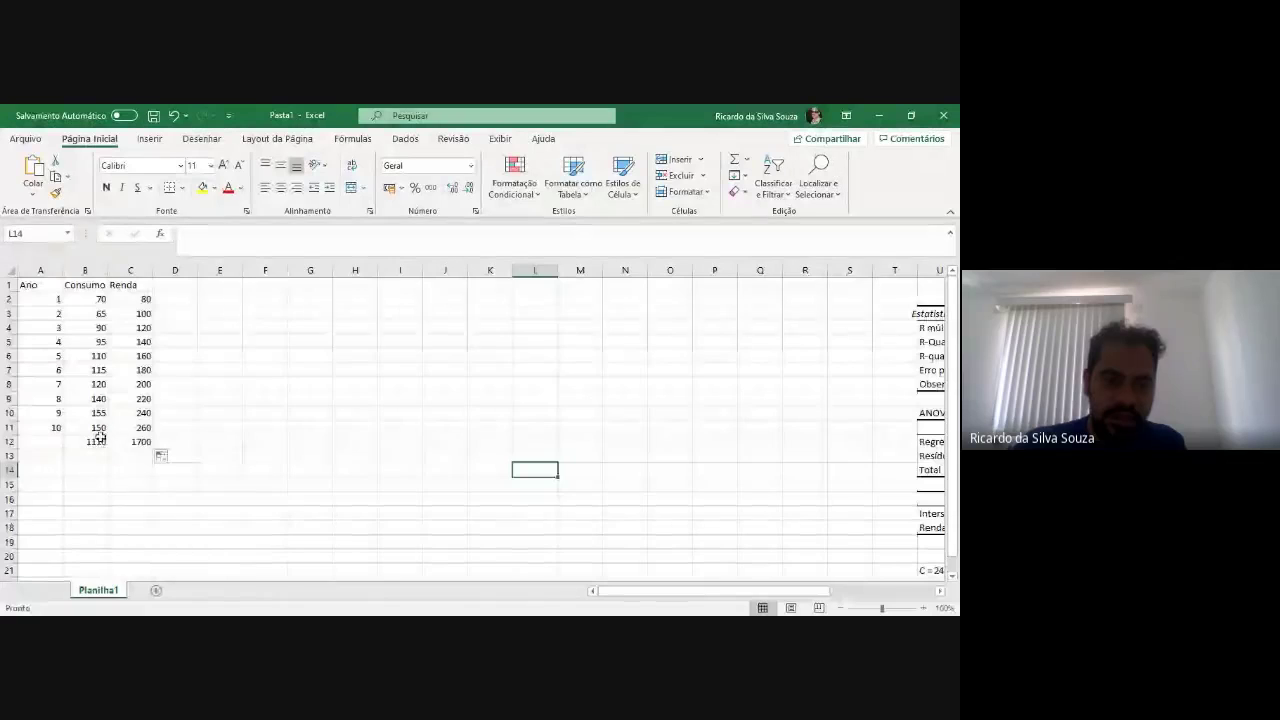